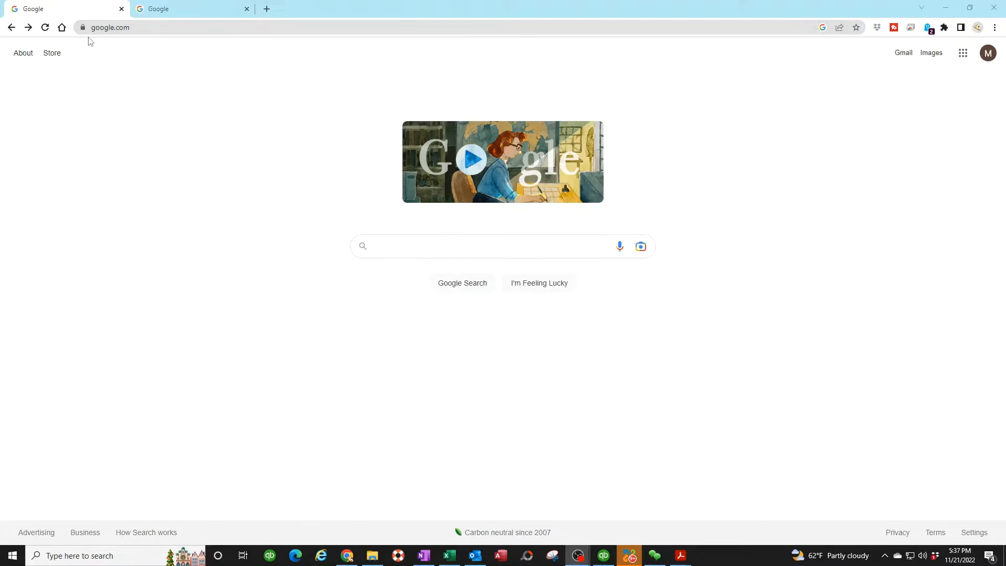
Load the printer's Web Image Monitor at 192.168.0.122.
left_click(135, 28)
type("192.168.0.")
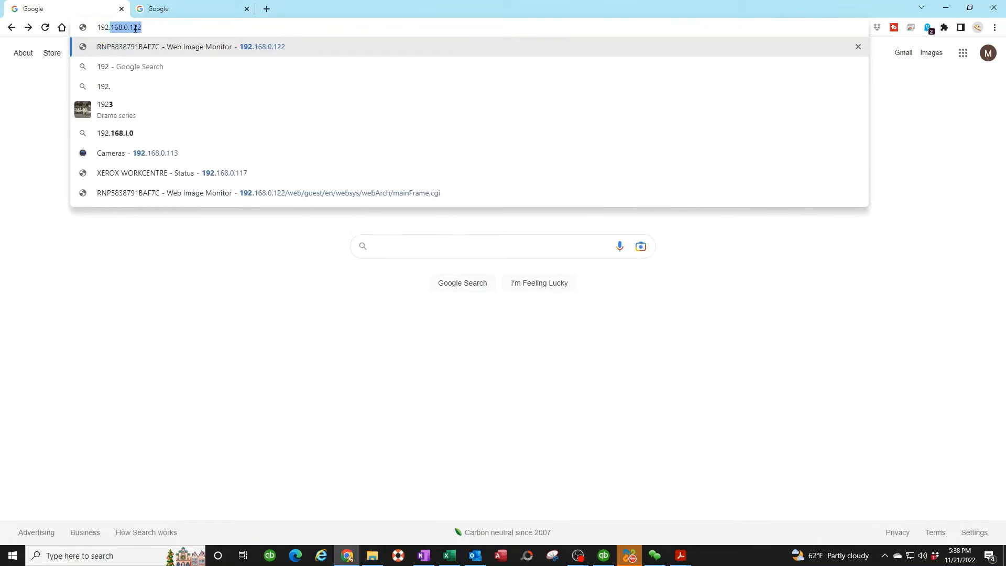
type("122")
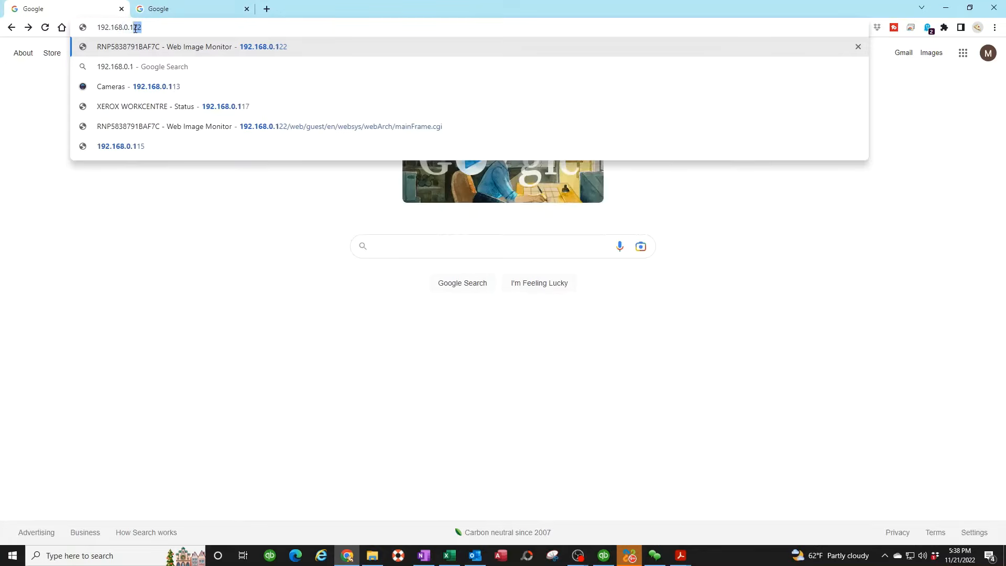
key("Return")
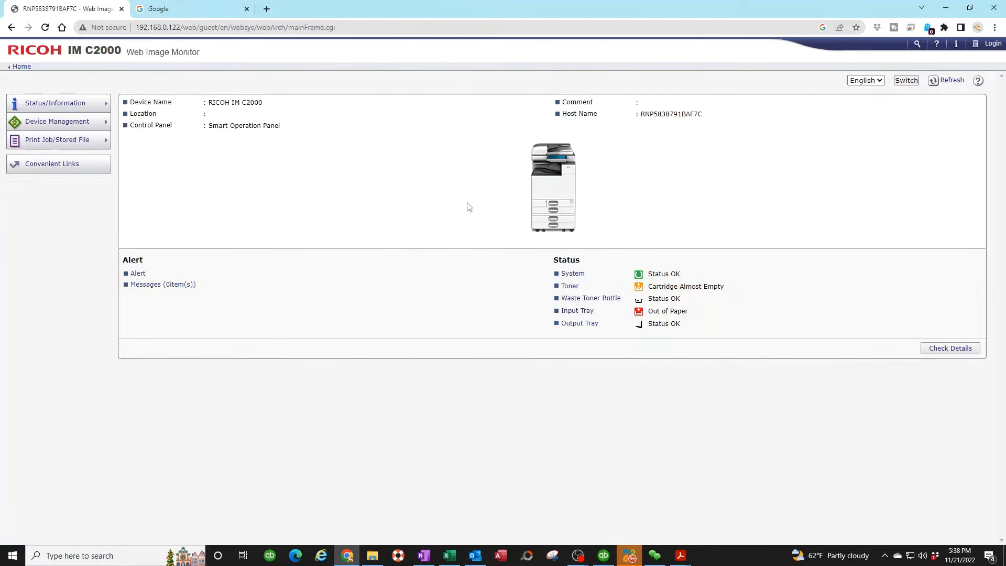
Log in to the printer with the user name admin.
left_click(992, 46)
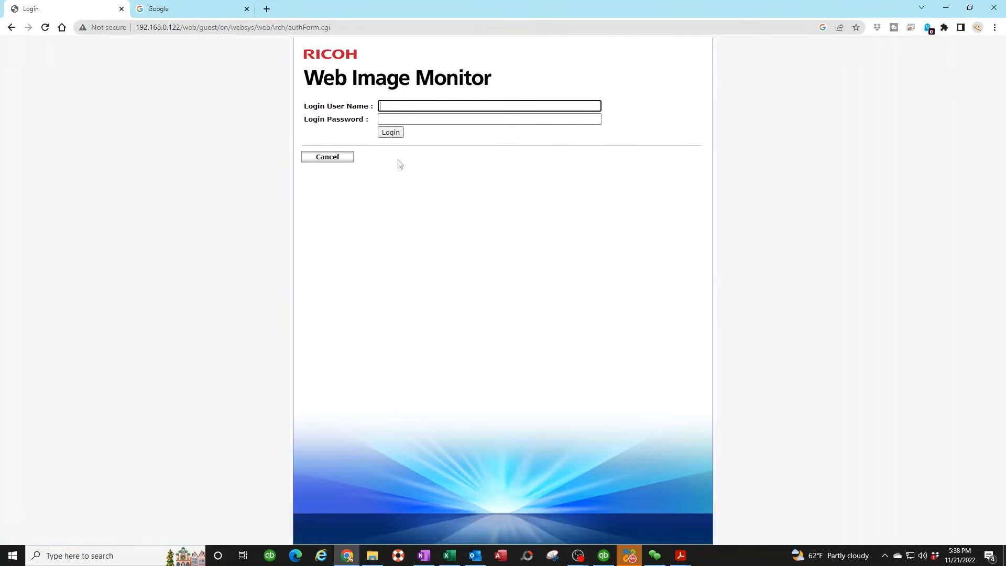
type("admin")
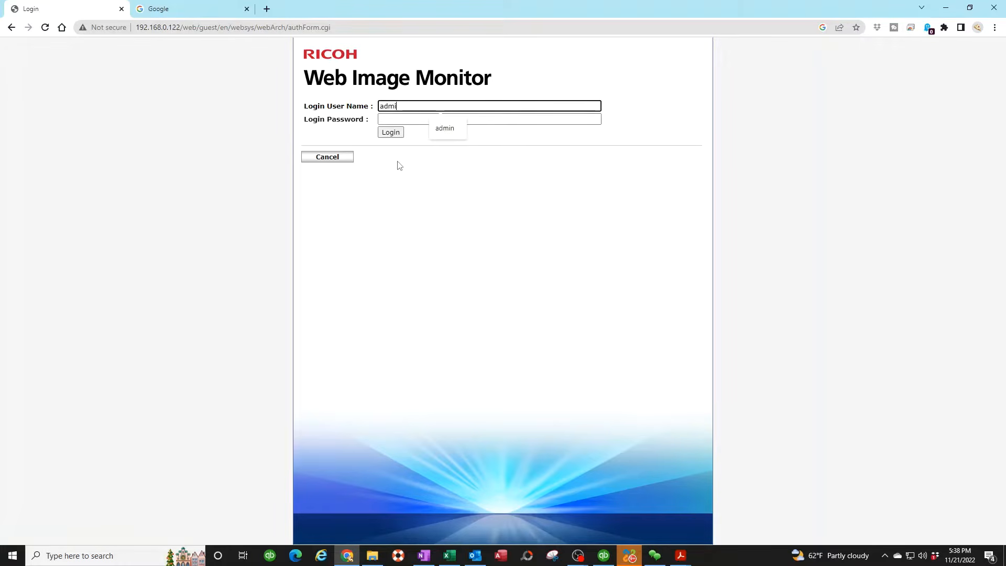
key("Tab")
key("Tab")
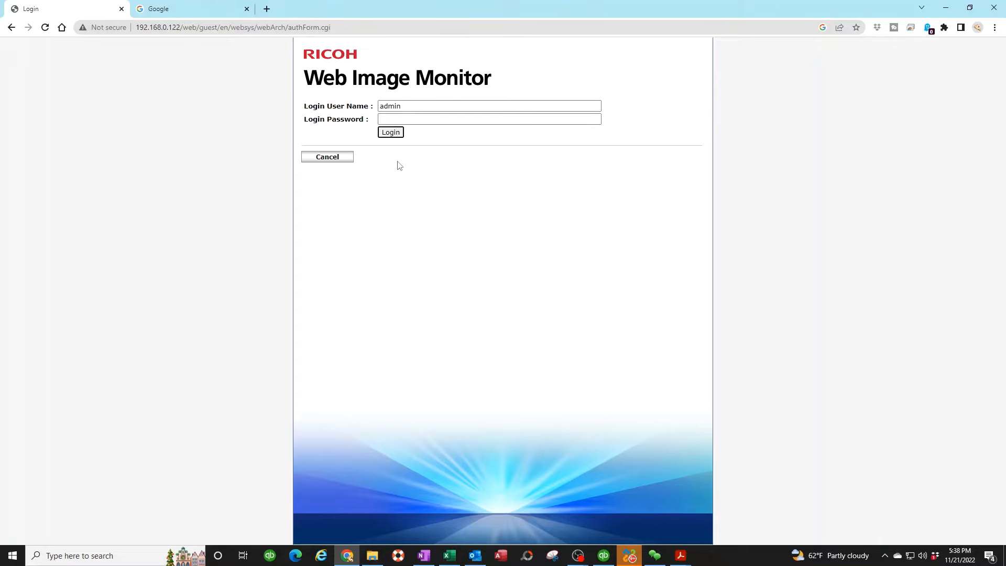
left_click(396, 133)
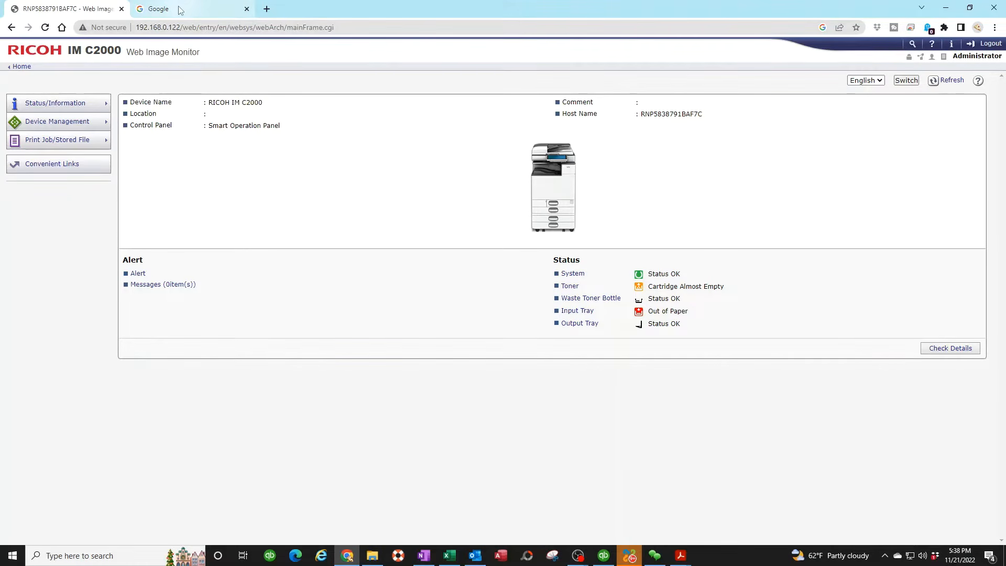
Go to the Google Account's Security page and scroll to the Signing in to Google app passwords.
left_click(197, 11)
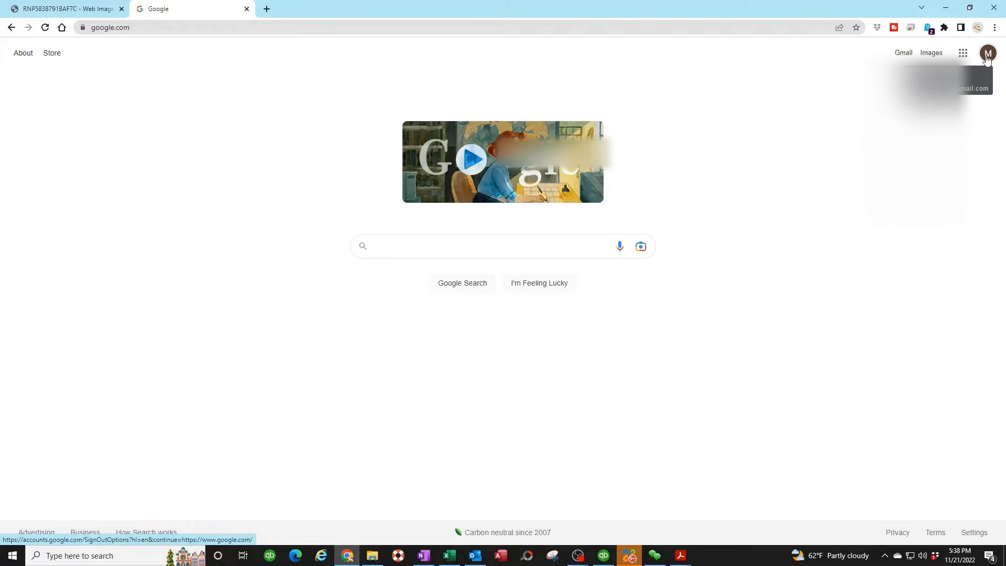
left_click(986, 56)
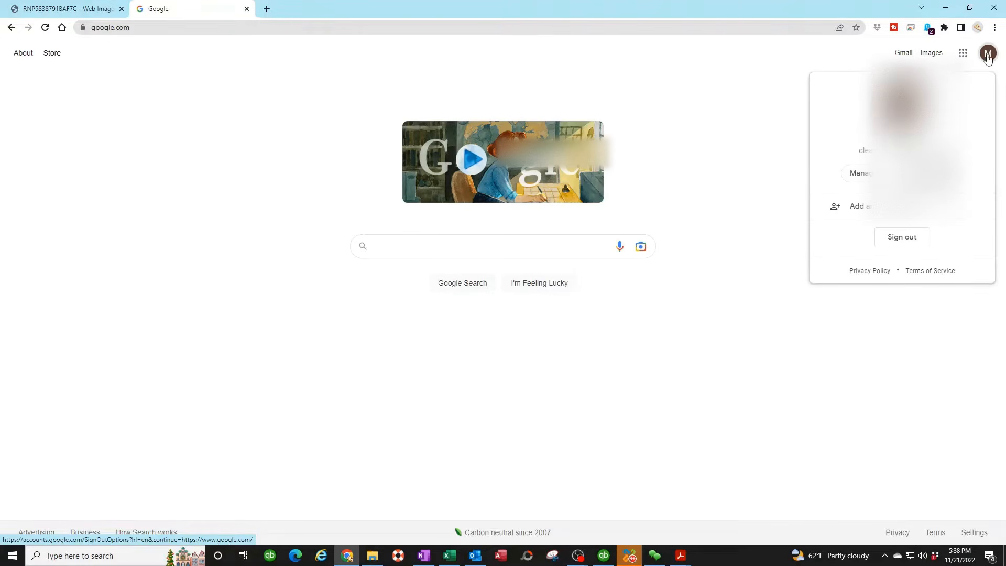
left_click(901, 173)
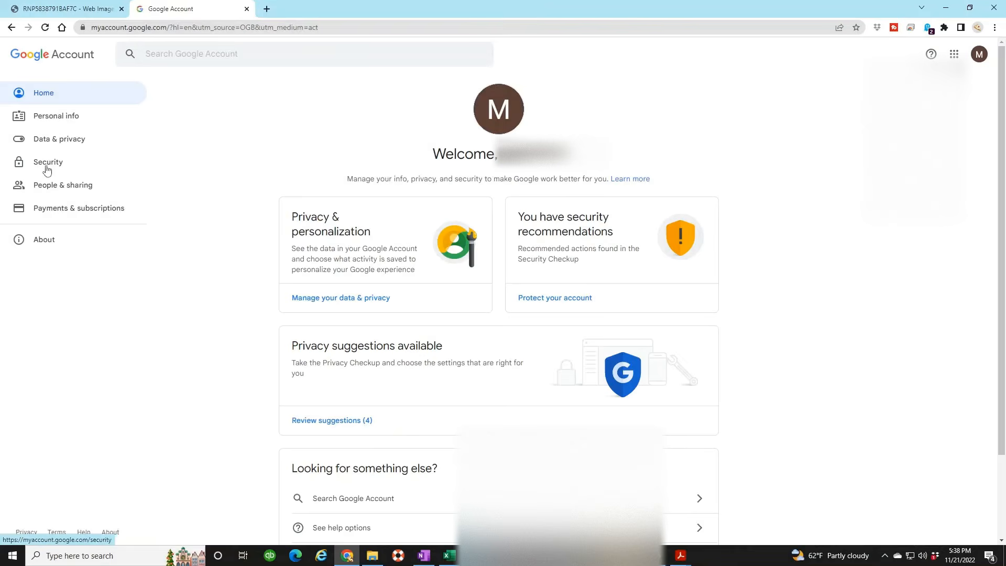
left_click(48, 164)
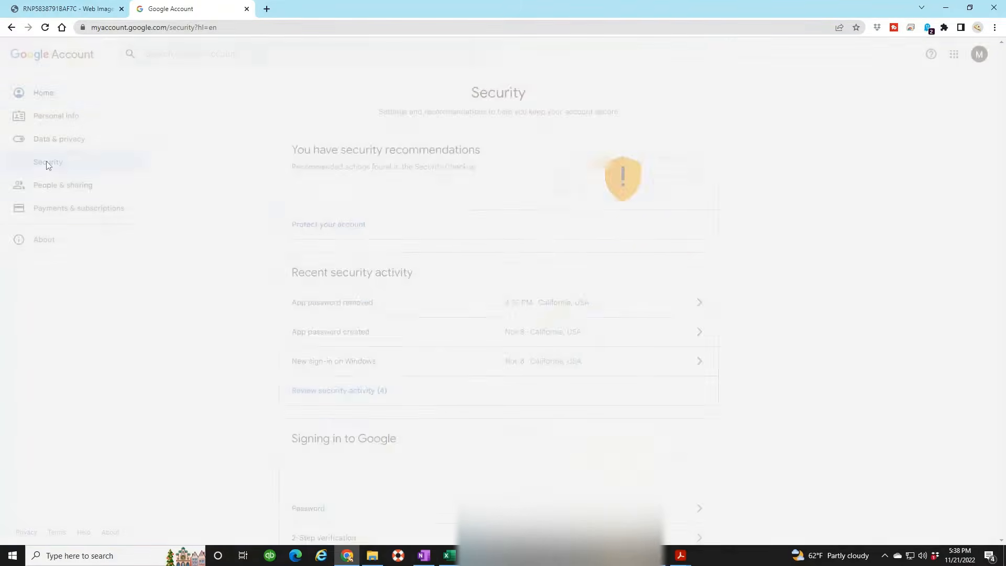
scroll(293, 260, "down", 1)
scroll(293, 260, "down", 3)
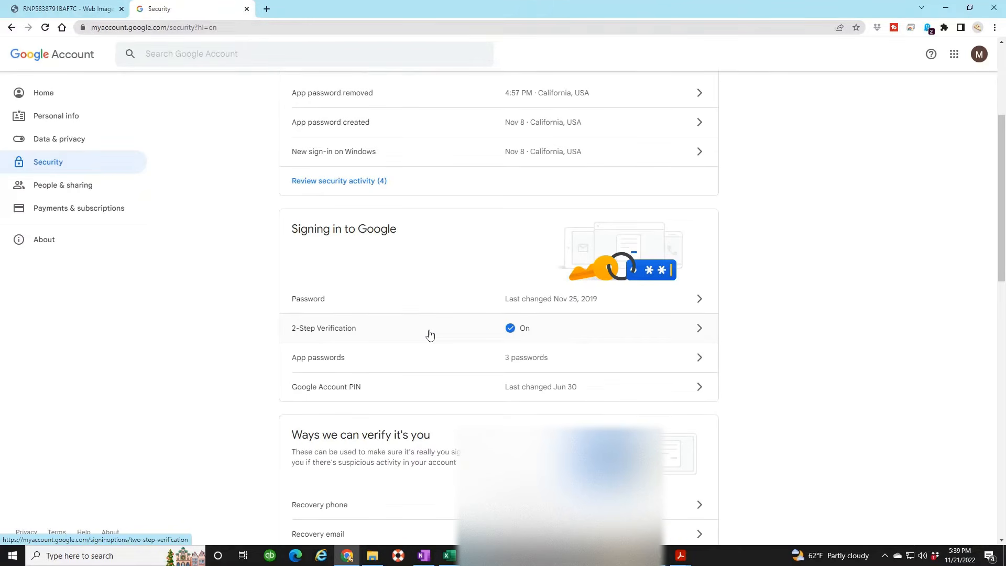
scroll(458, 326, "down", 1)
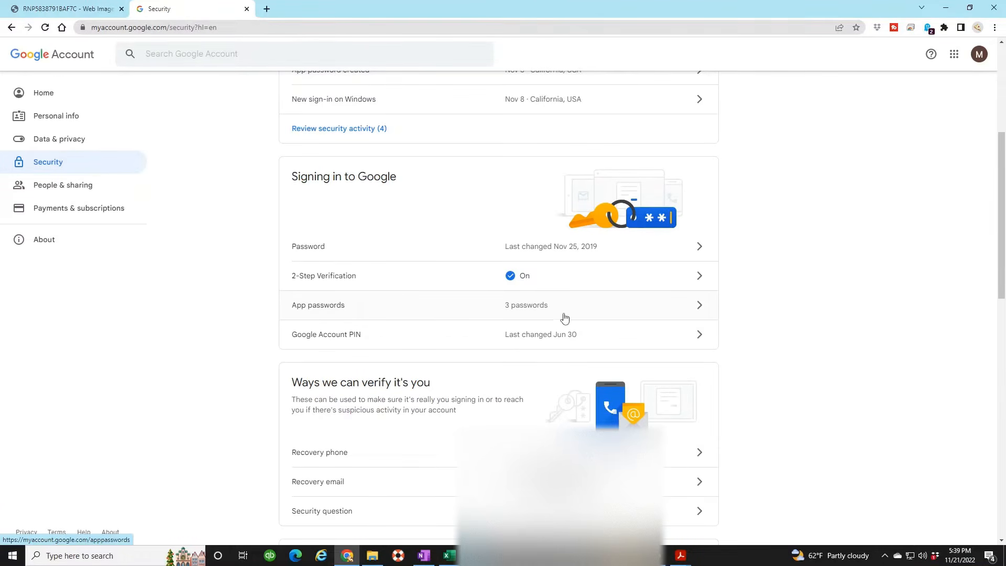
left_click(631, 309)
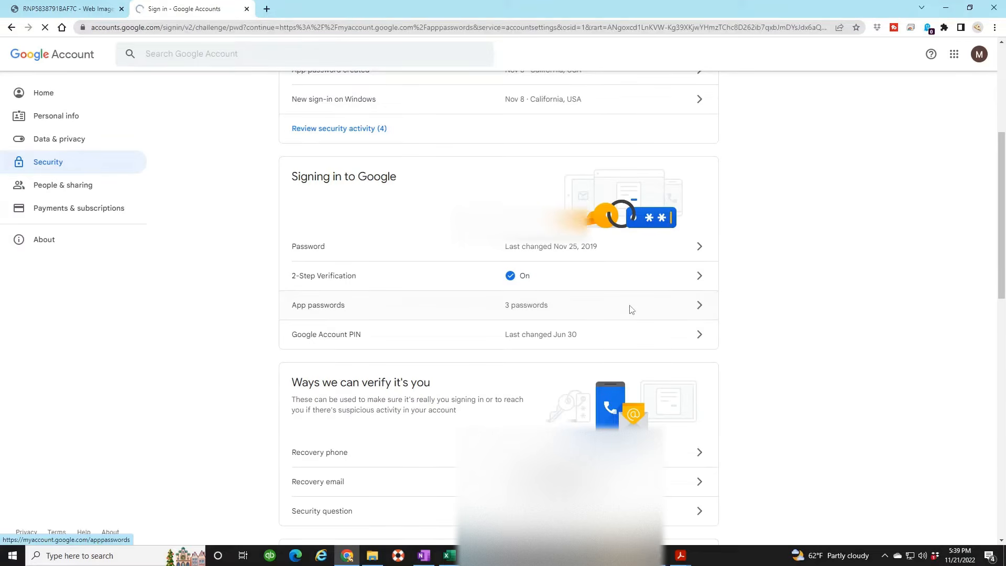
Verify identity by entering the Google account password.
left_click(456, 301)
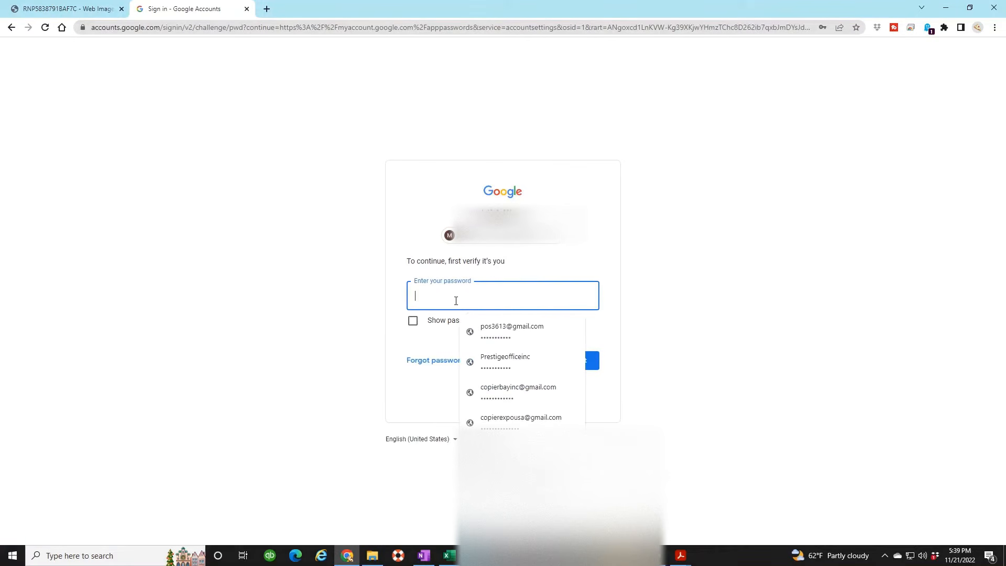
type("•••••••••")
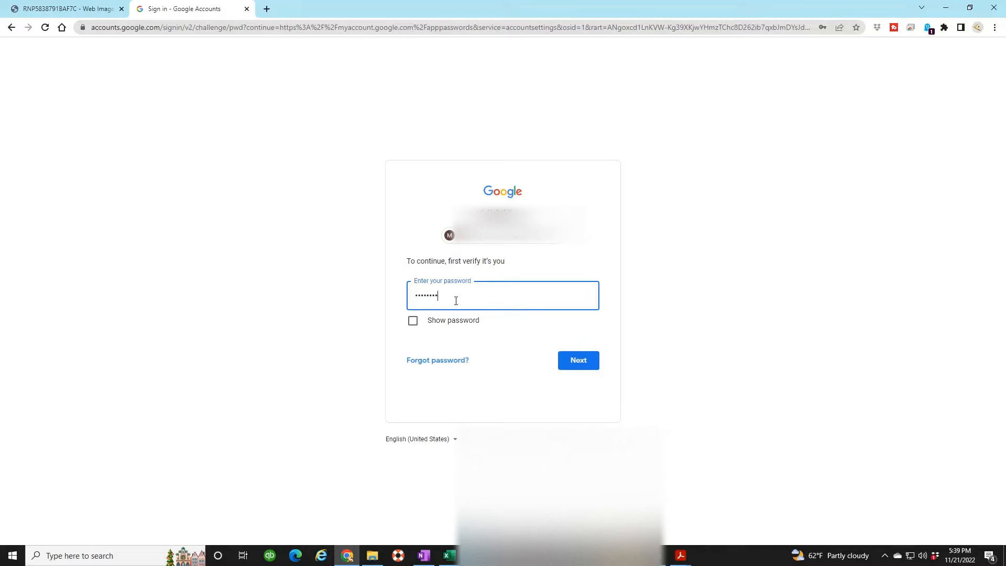
type("•••••")
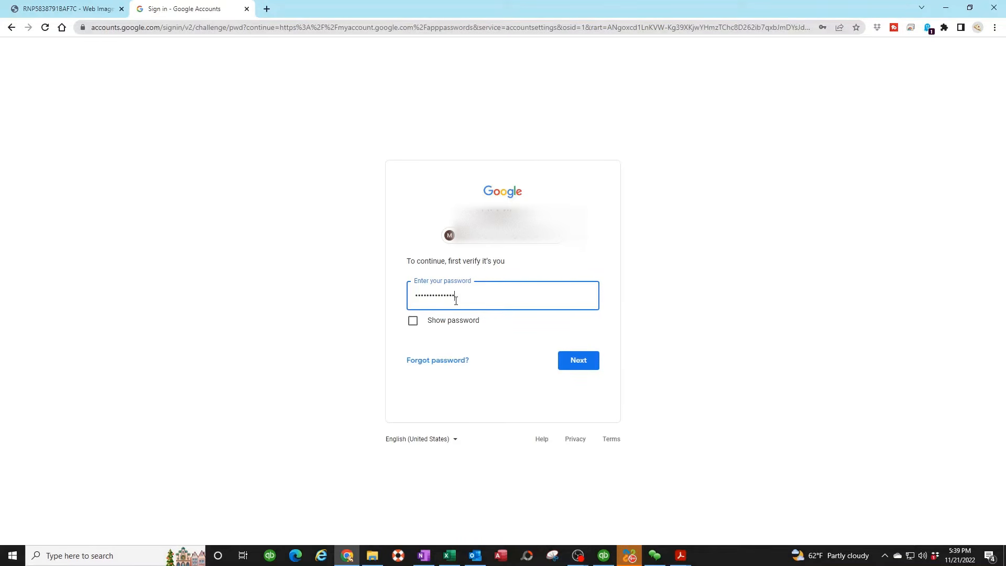
left_click(574, 361)
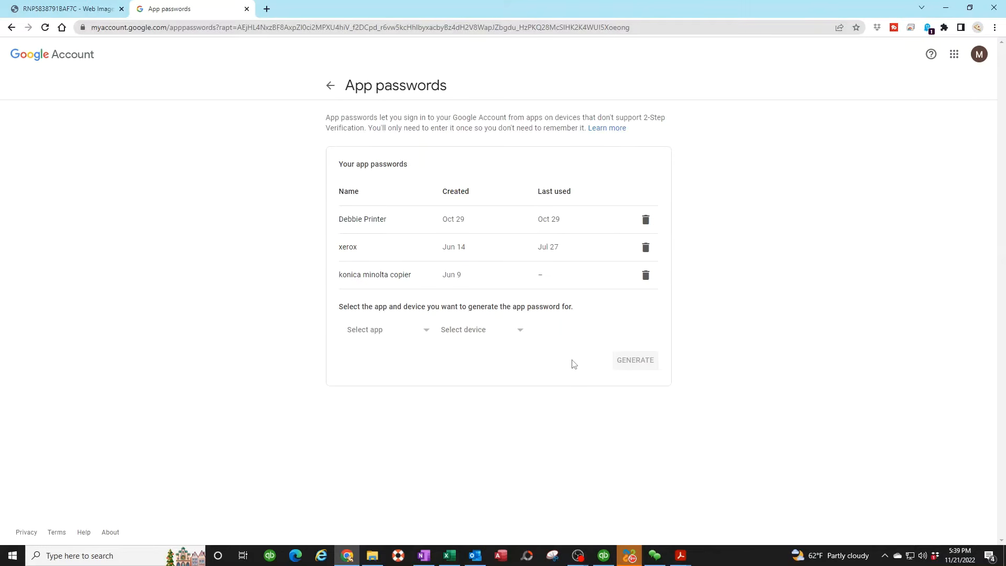
Generate a new app password with the custom name 'ricoh'.
left_click(373, 336)
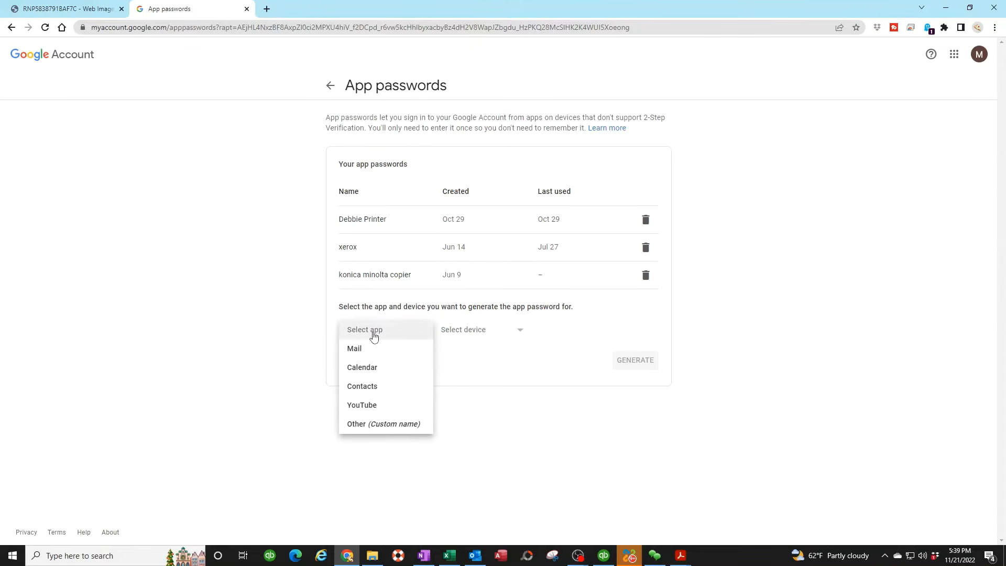
left_click(368, 424)
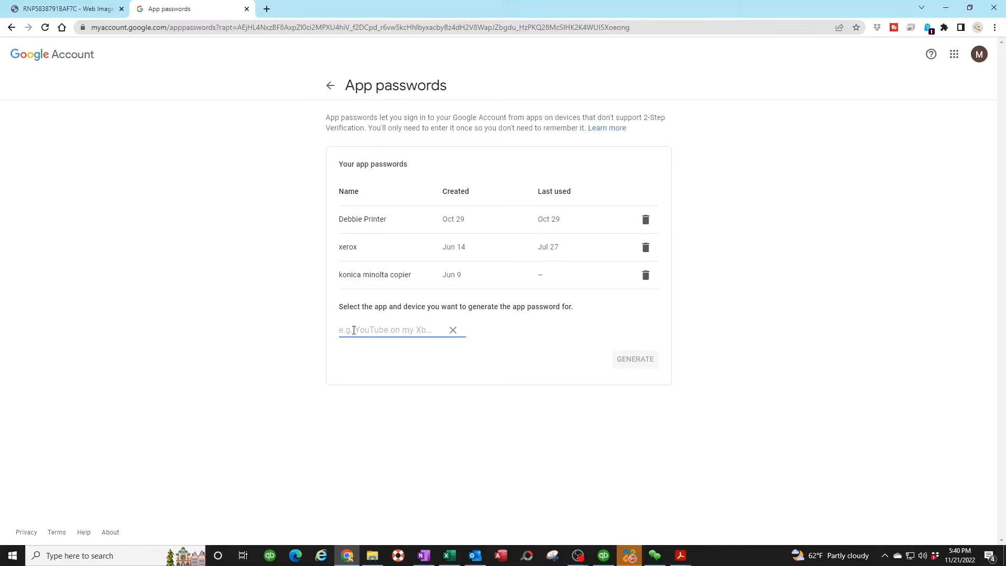
type("ricoh")
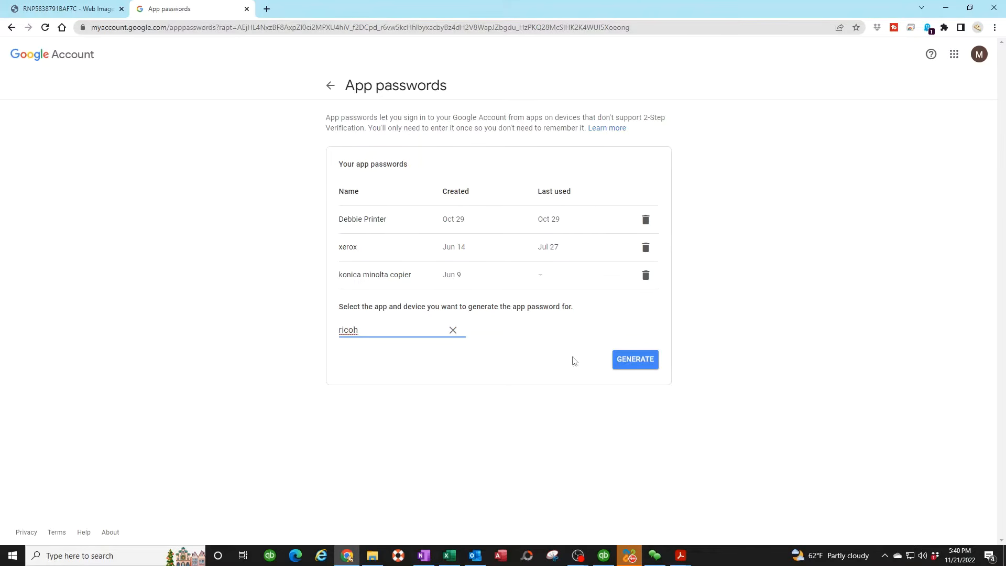
left_click(631, 363)
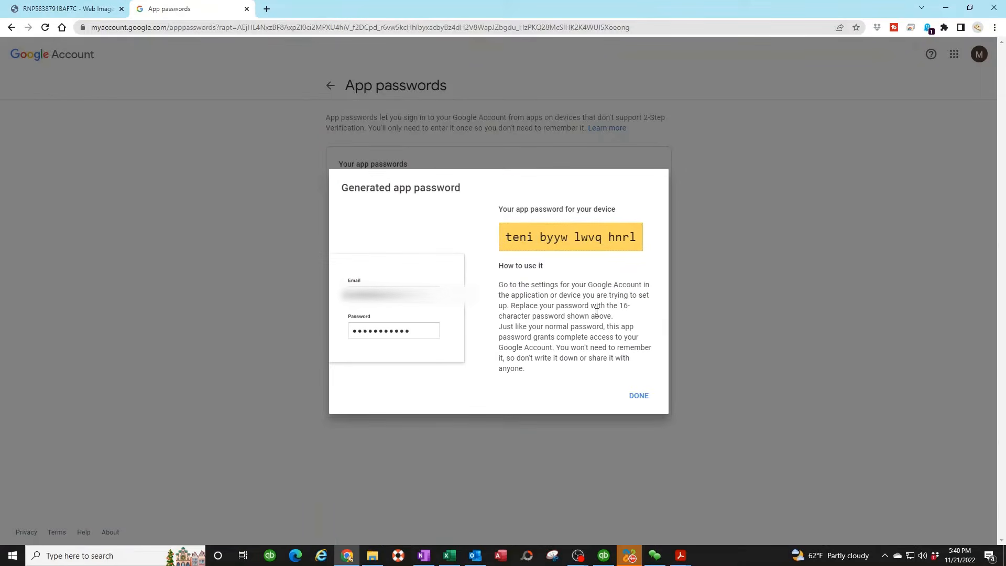
Copy the generated app password and paste it into a new Notepad window.
left_click_drag(637, 236, 509, 249)
right_click(522, 237)
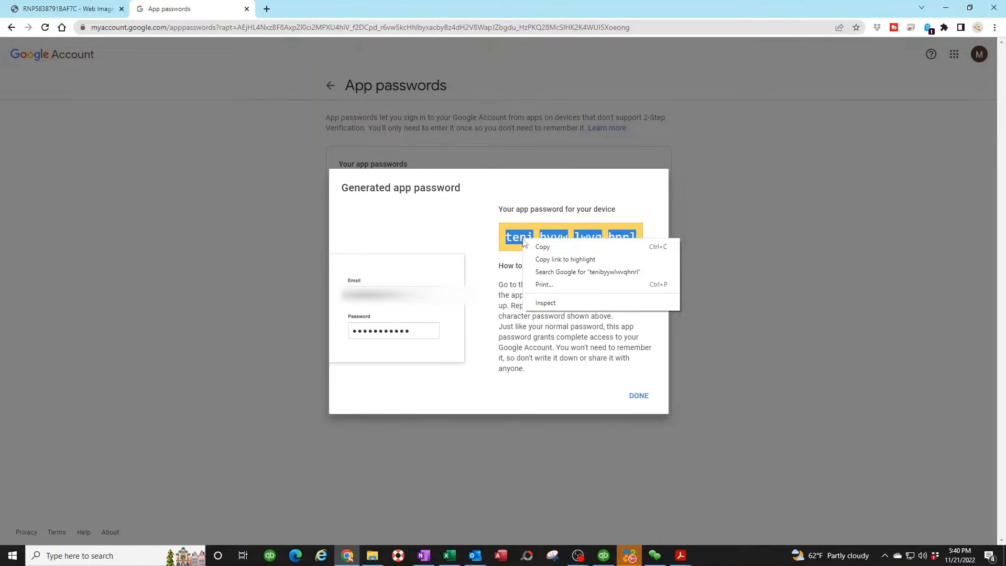
left_click(545, 250)
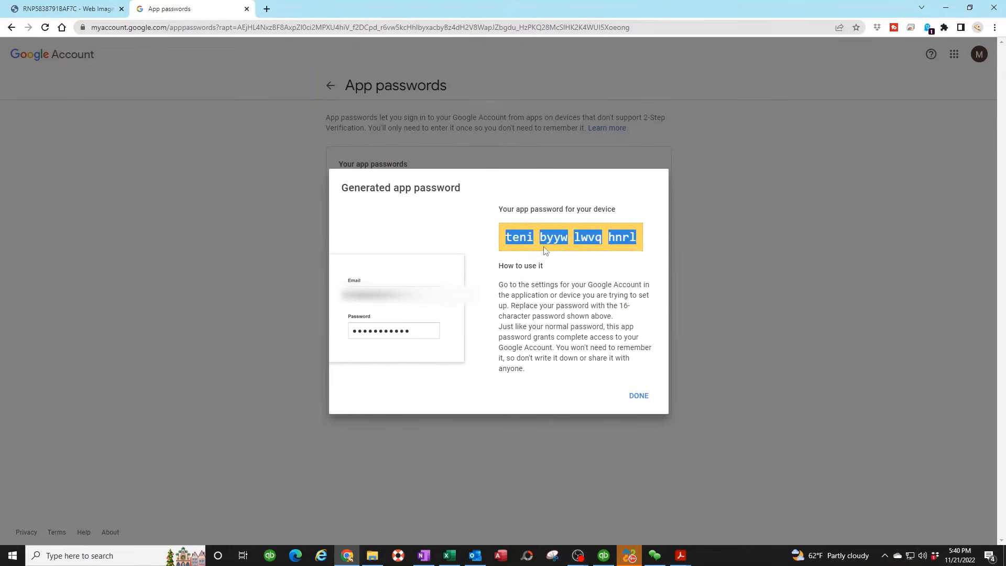
left_click(91, 555)
type("note")
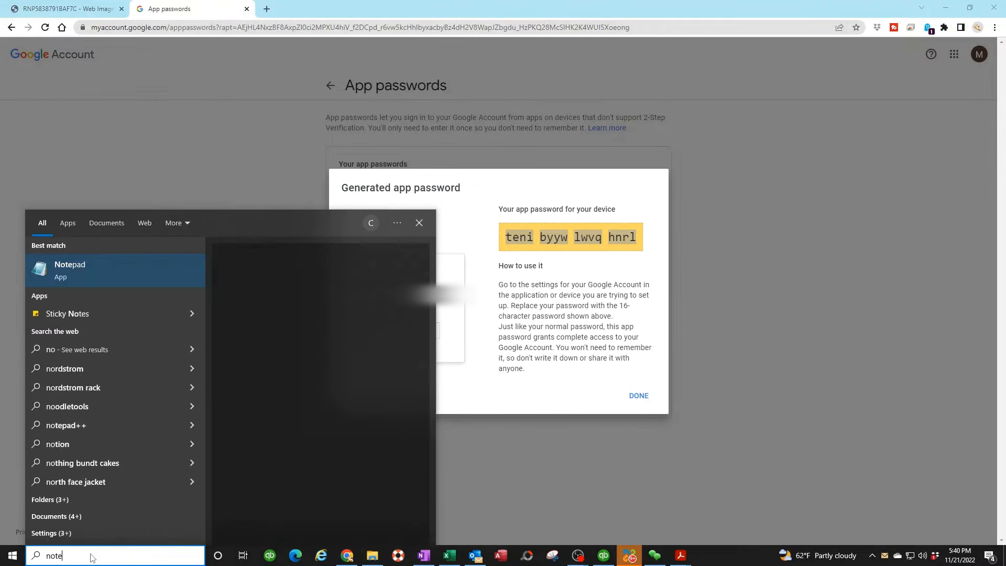
key("Return")
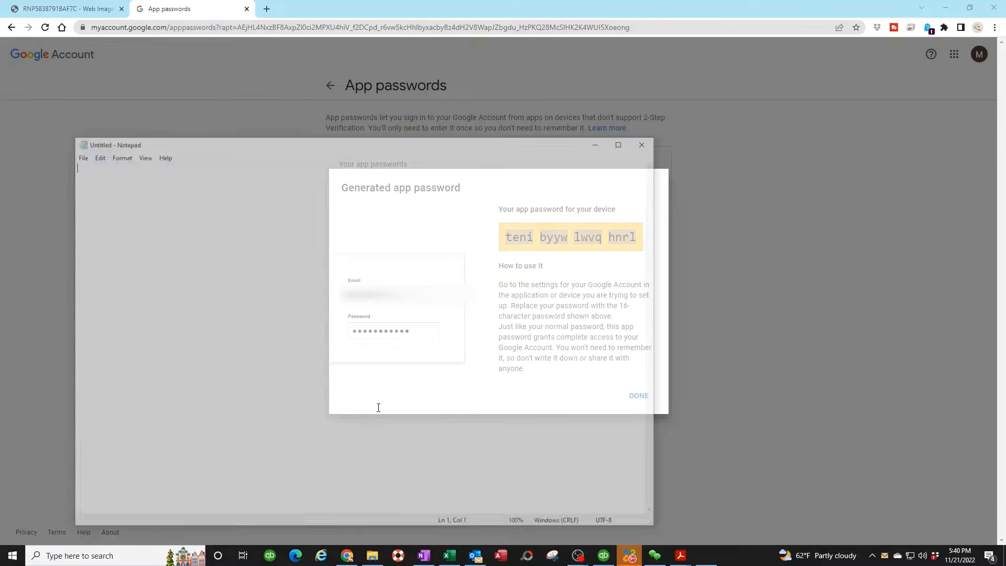
key("ctrl+v")
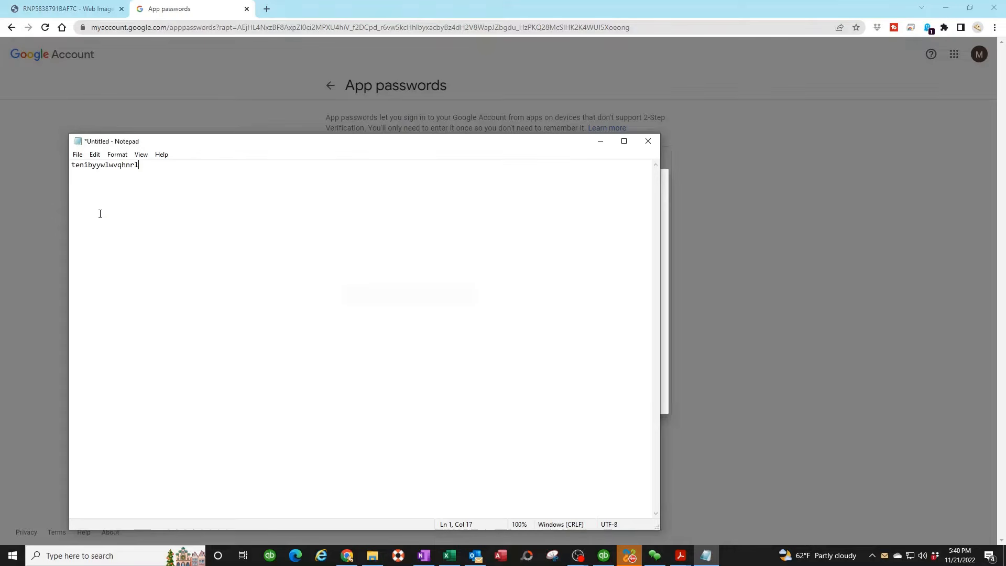
left_click_drag(151, 165, 71, 167)
scroll(112, 174, "up", 15, "ctrl")
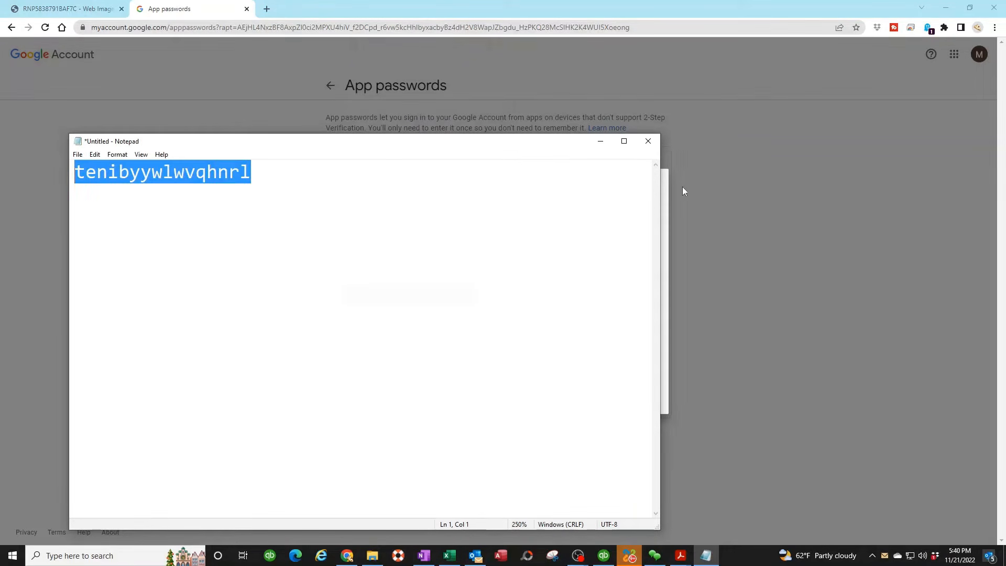
Close the generated-password notice and return to the Google Security page.
left_click(600, 141)
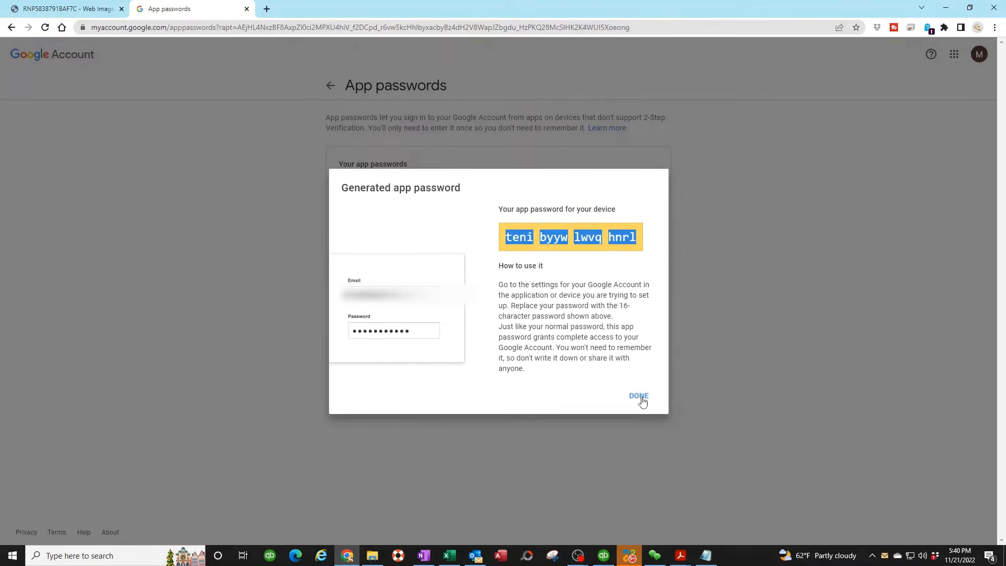
left_click(640, 397)
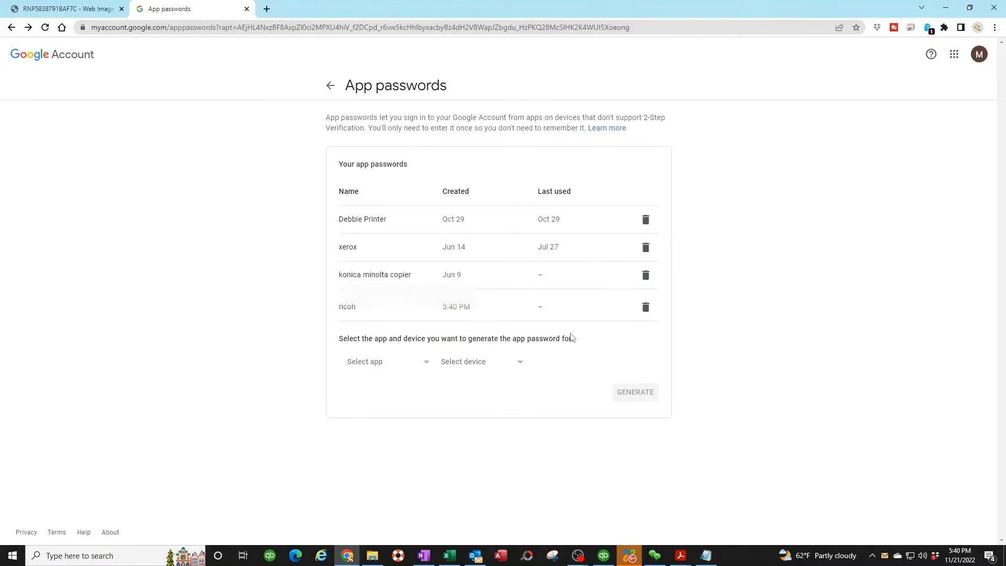
left_click(329, 87)
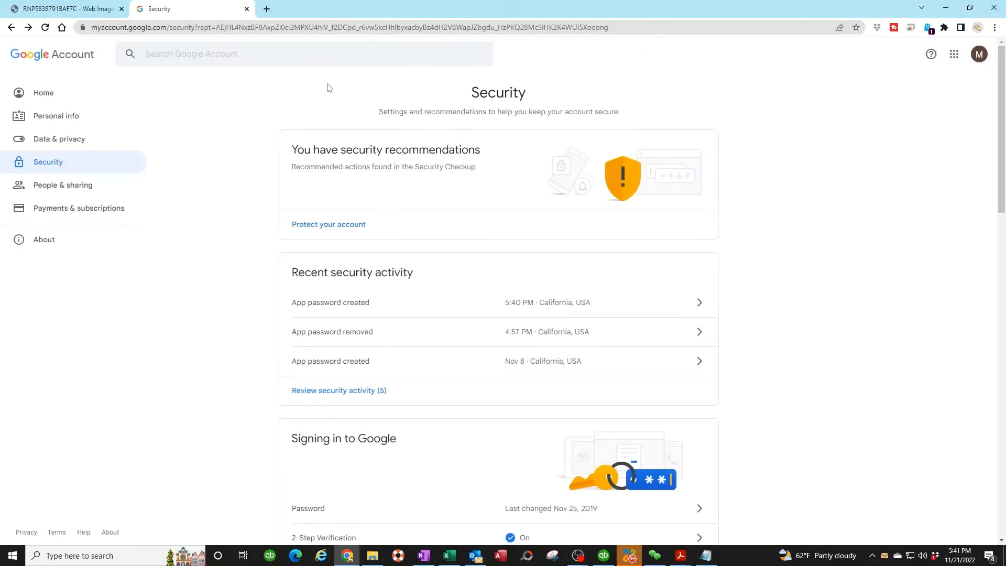
scroll(330, 188, "down", 1)
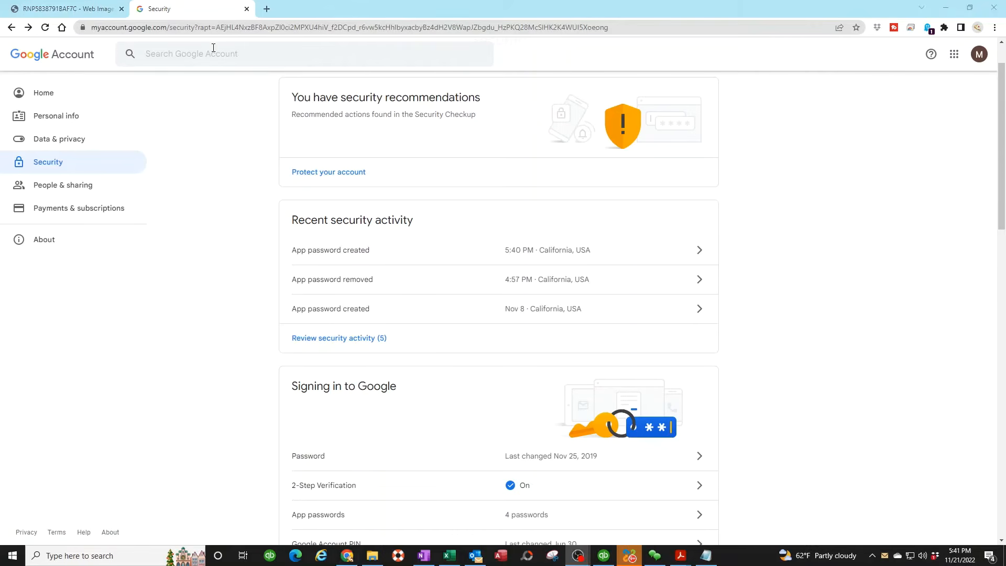
left_click(72, 10)
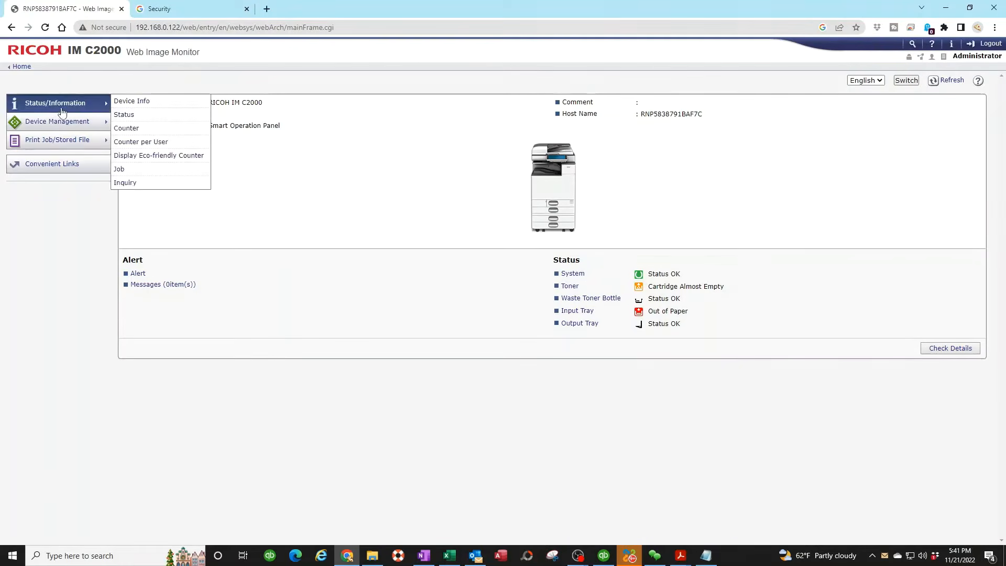
Open the printer's IPv4 settings from Device Management > Configuration.
mouse_move(56, 119)
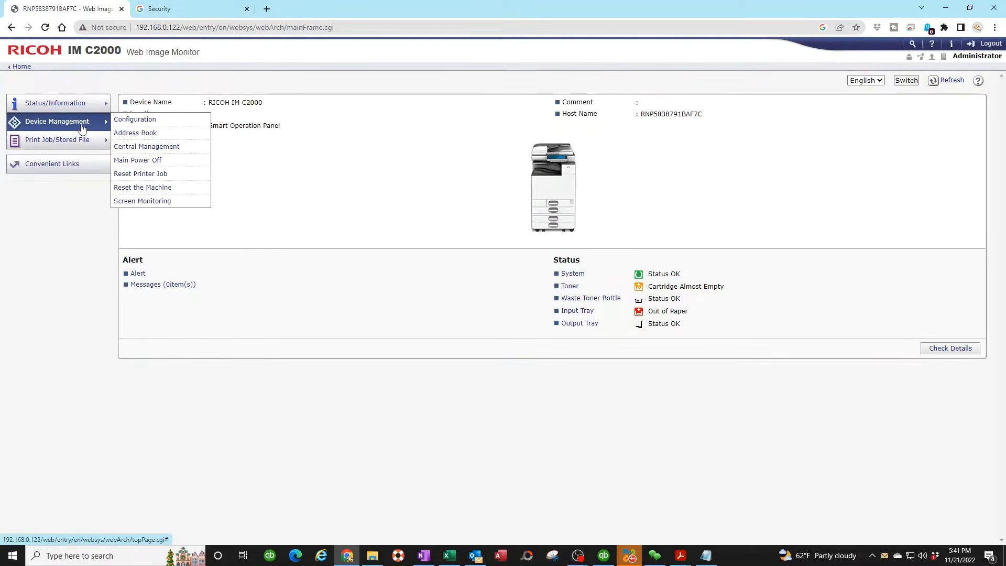
left_click(138, 122)
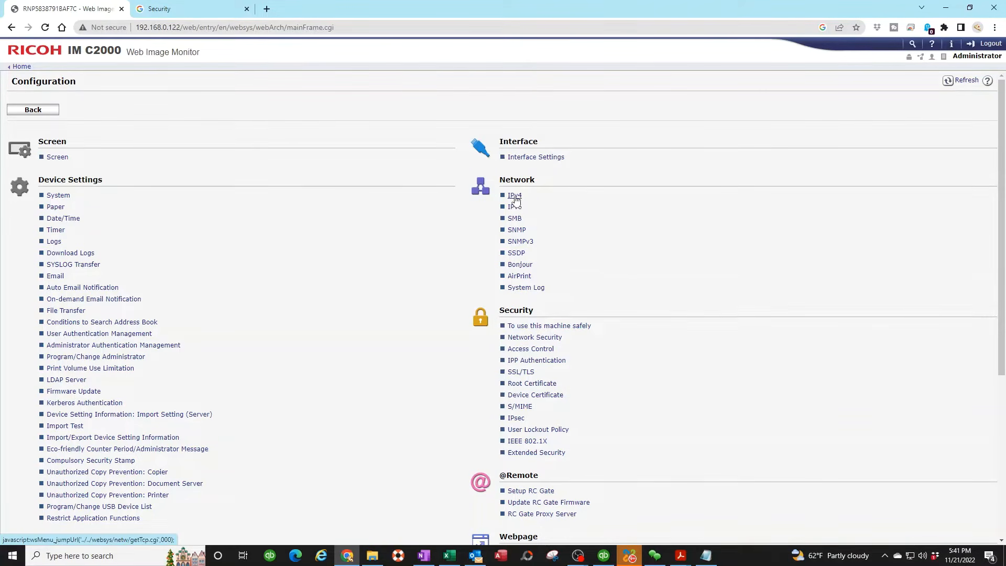
left_click(514, 197)
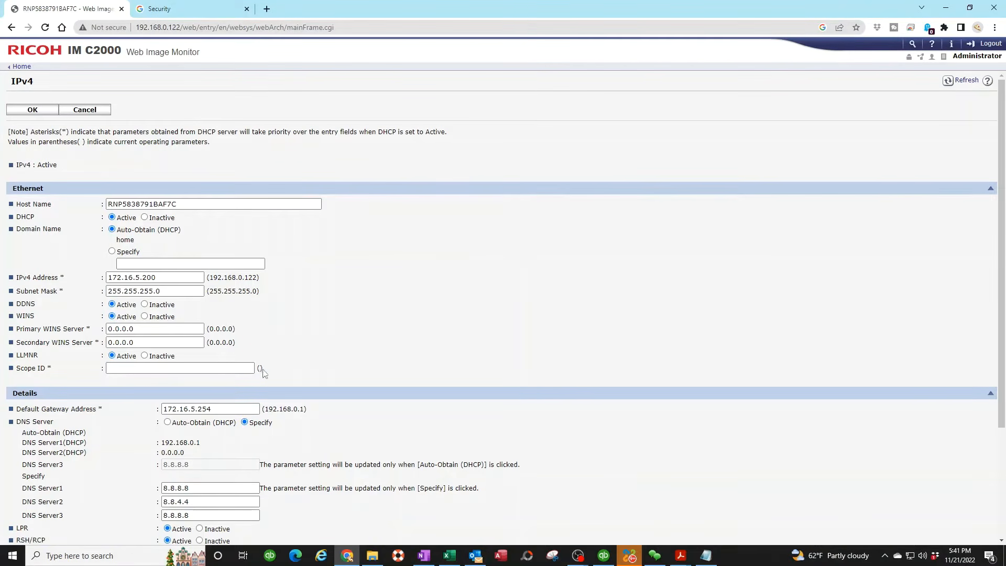
Check that DNS Server3 is 8.8.8.8 and save the IPv4 settings.
scroll(263, 369, "down", 3)
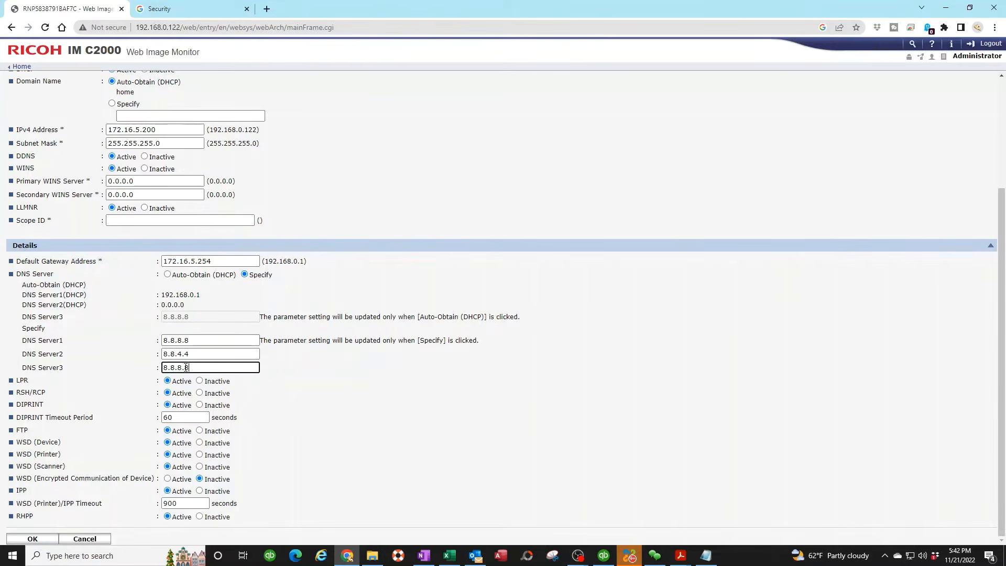
left_click_drag(198, 367, 159, 371)
scroll(301, 404, "up", 2)
scroll(302, 406, "down", 2)
scroll(298, 434, "up", 3)
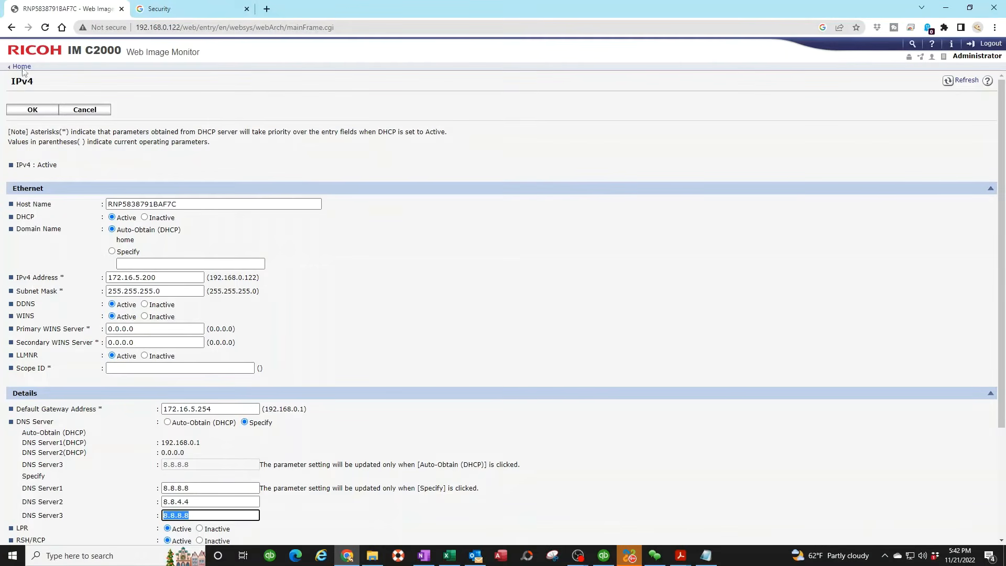
left_click(31, 110)
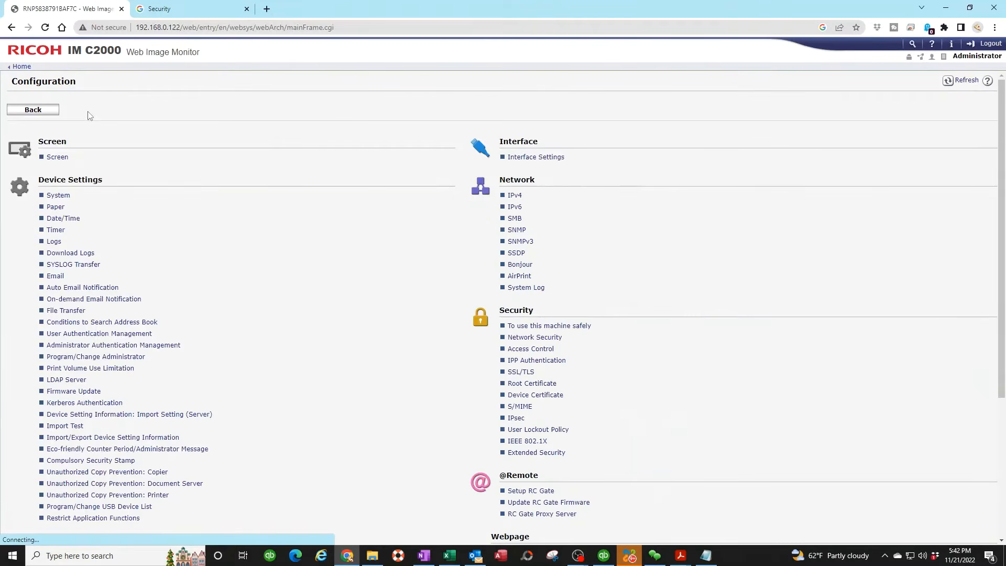
Open the Email settings and enter the administrator e-mail address.
left_click(55, 277)
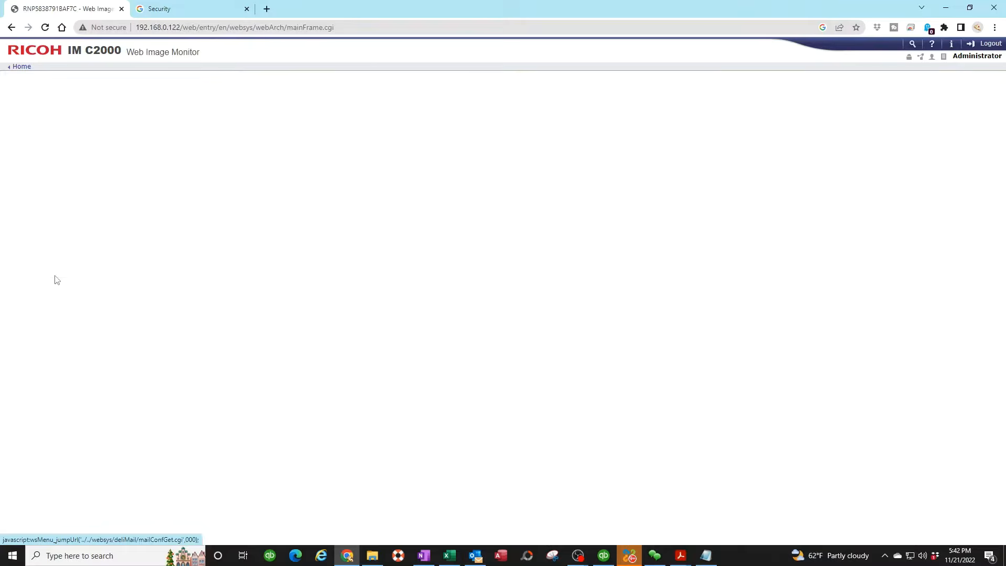
scroll(230, 224, "down", 2)
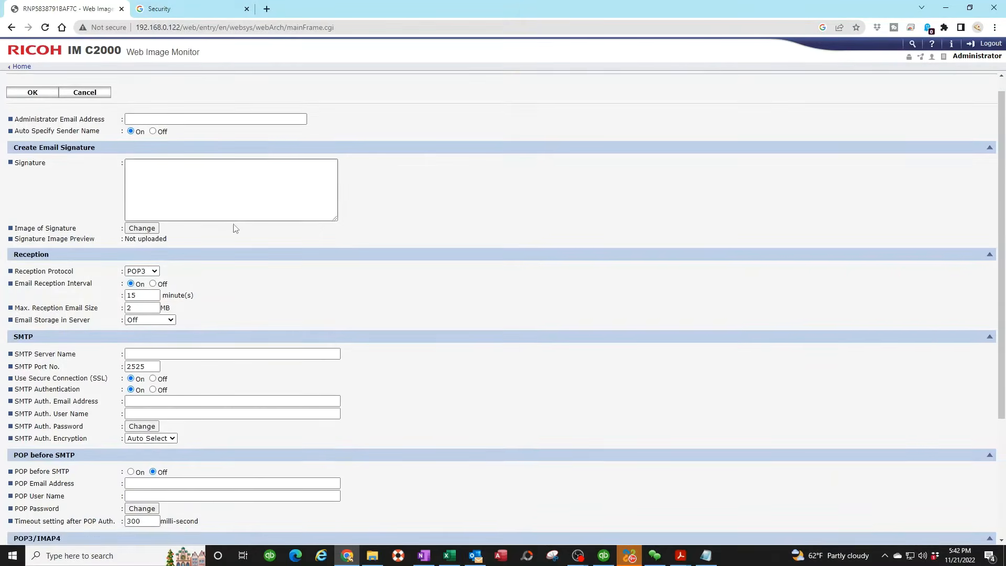
scroll(217, 233, "up", 2)
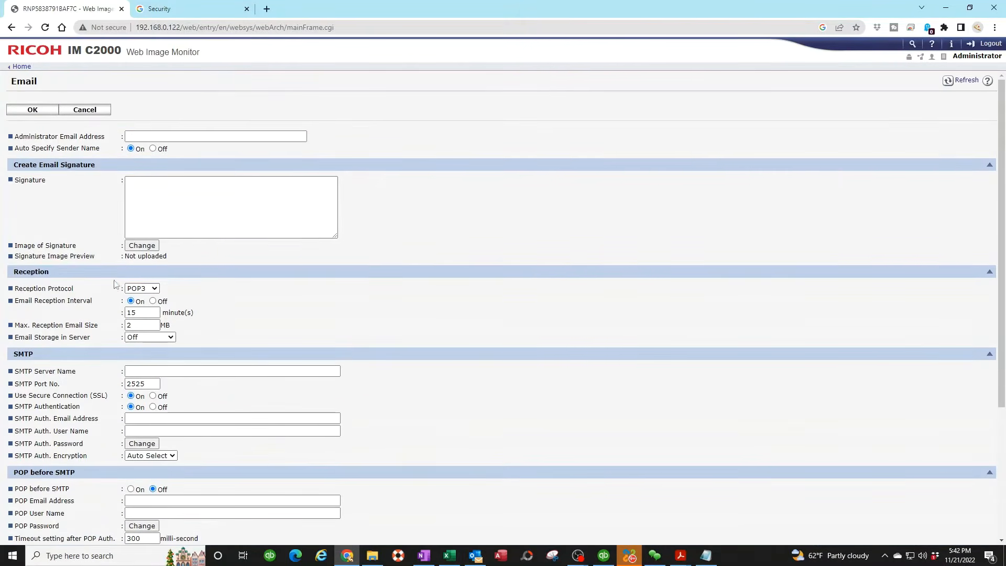
left_click(140, 136)
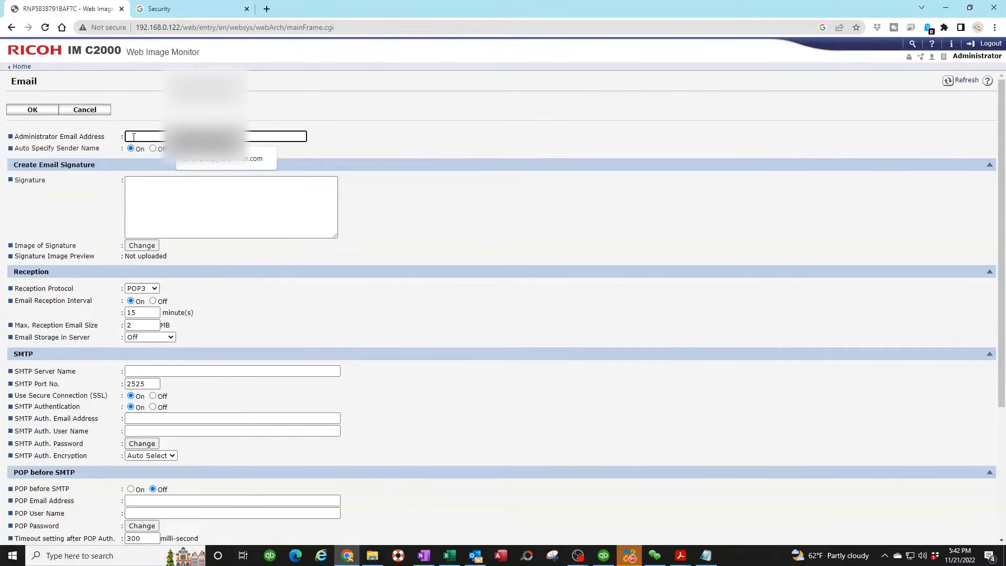
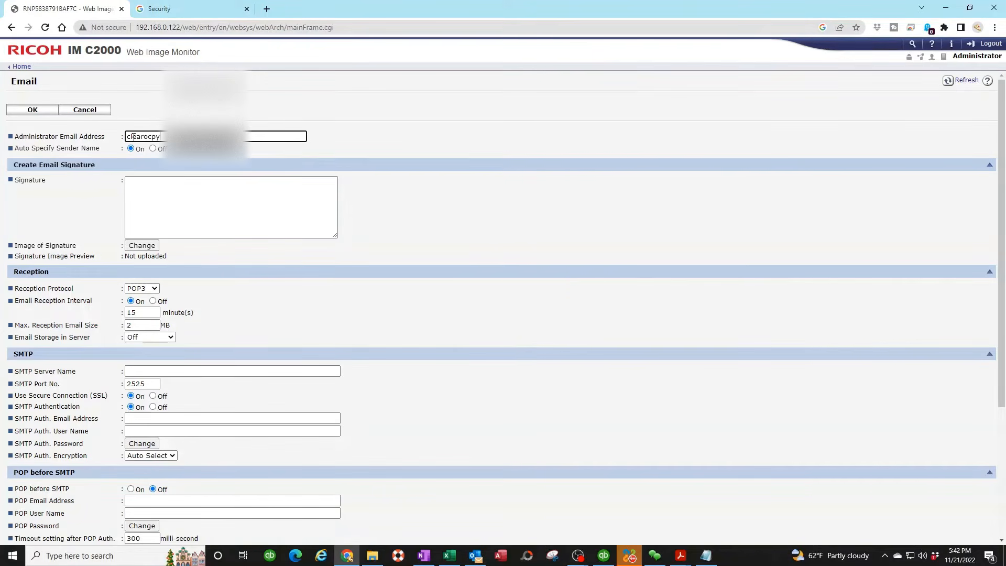
Set the SMTP server to smtp.gmail.com with port 587, replacing 2525.
scroll(182, 326, "down", 2)
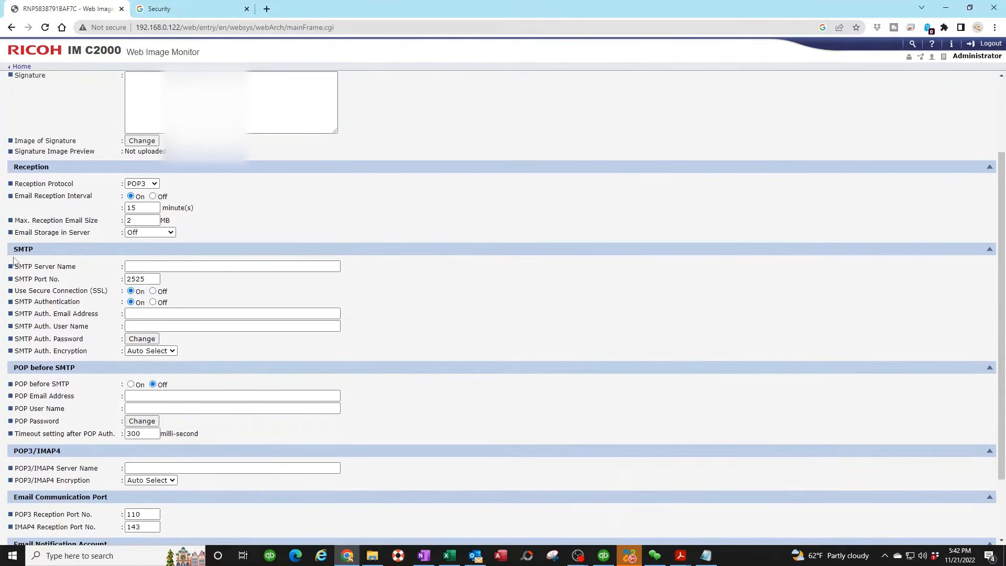
left_click(130, 265)
left_click(141, 266)
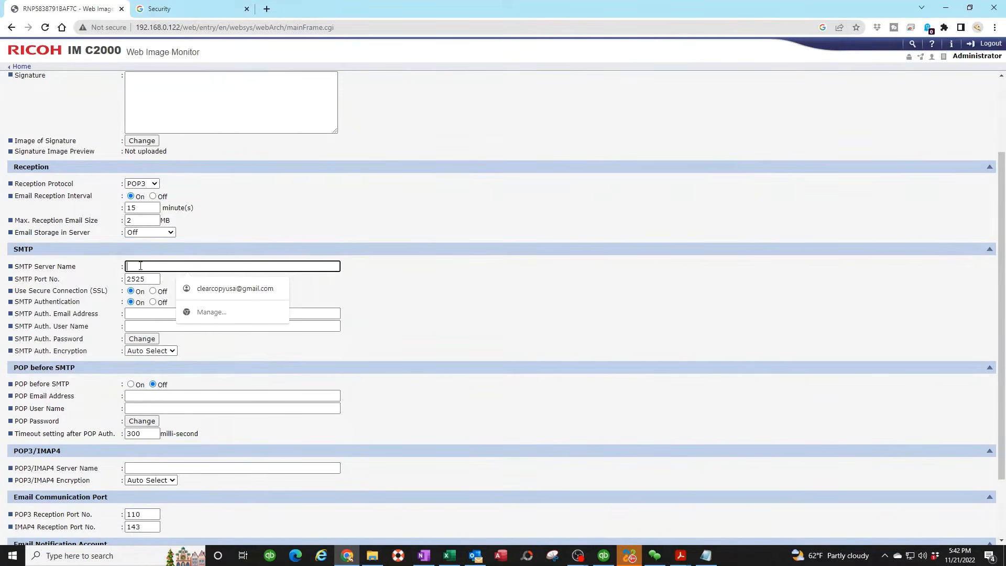
type("sm")
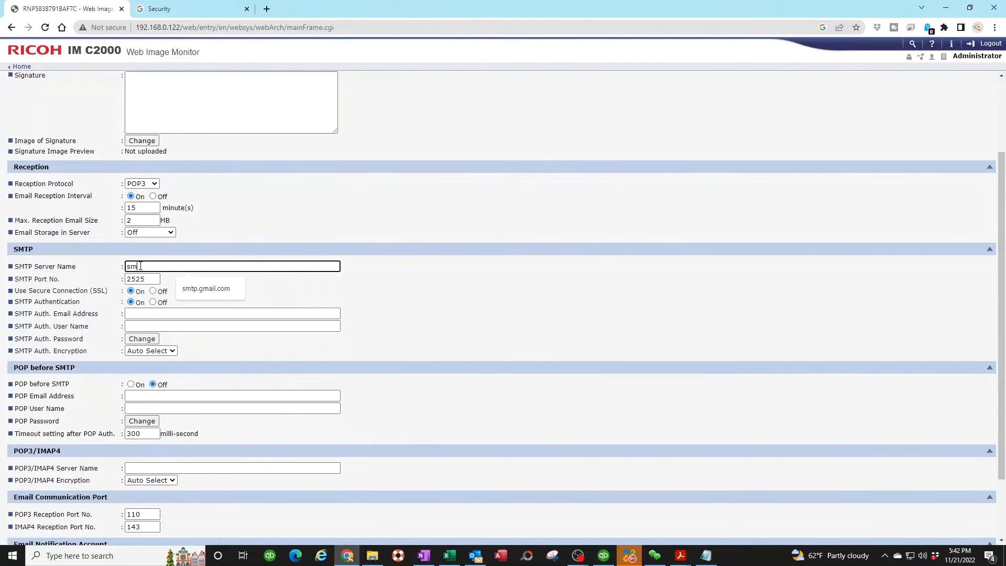
type("tp.gmail.com")
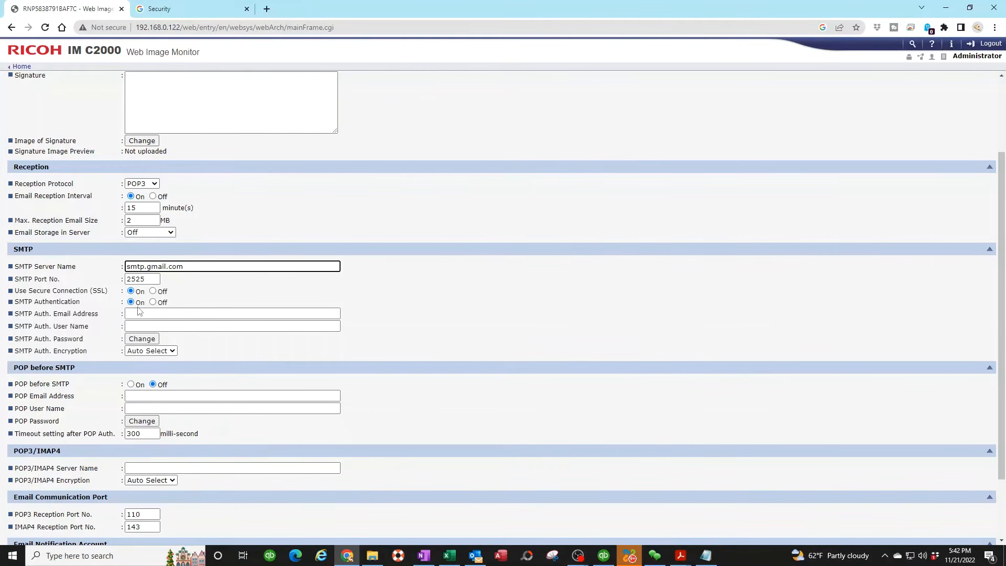
left_click_drag(157, 278, 83, 280)
type("5")
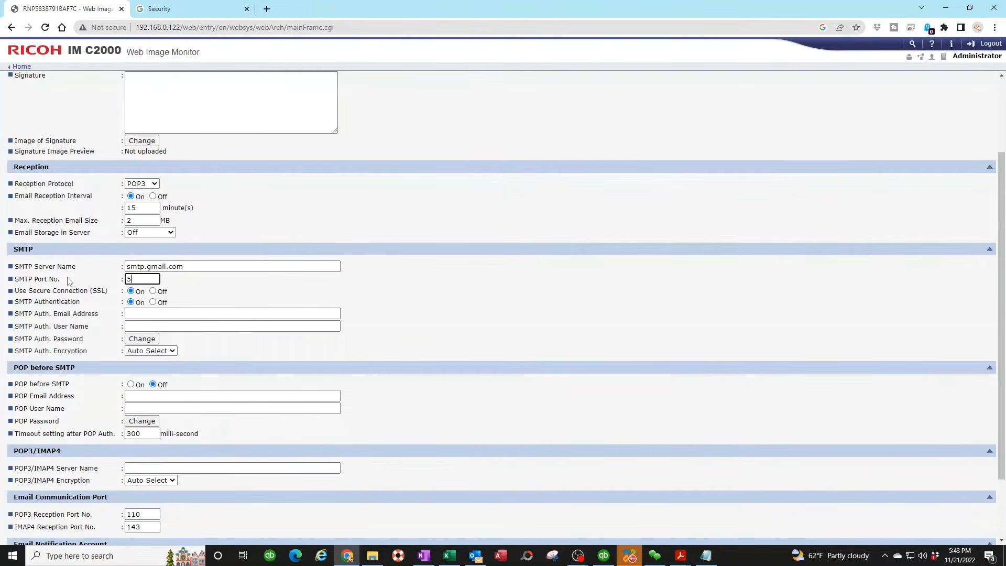
type("87")
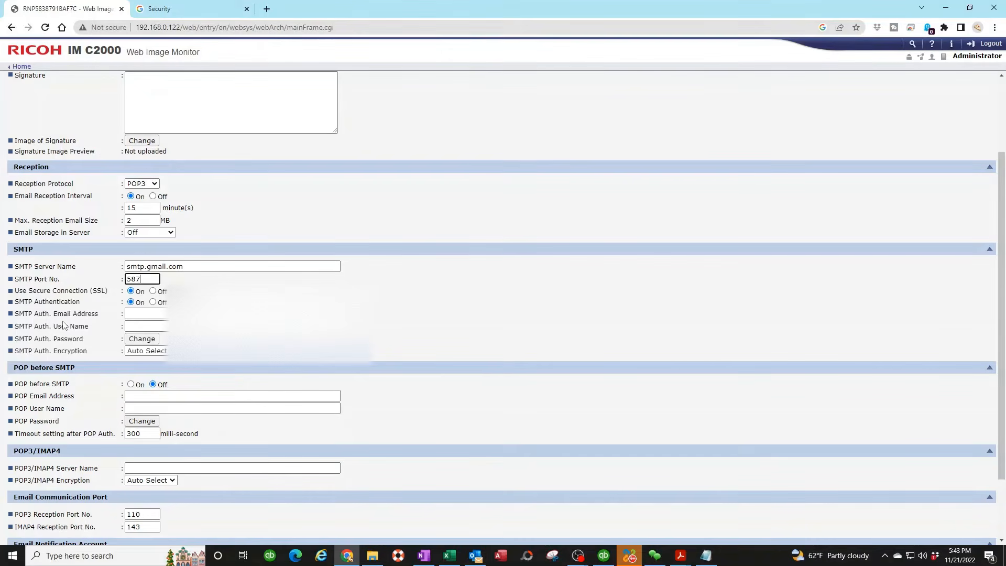
Enter the SMTP auth e-mail address, reuse it as the auth user name, and open the password change page.
left_click(138, 313)
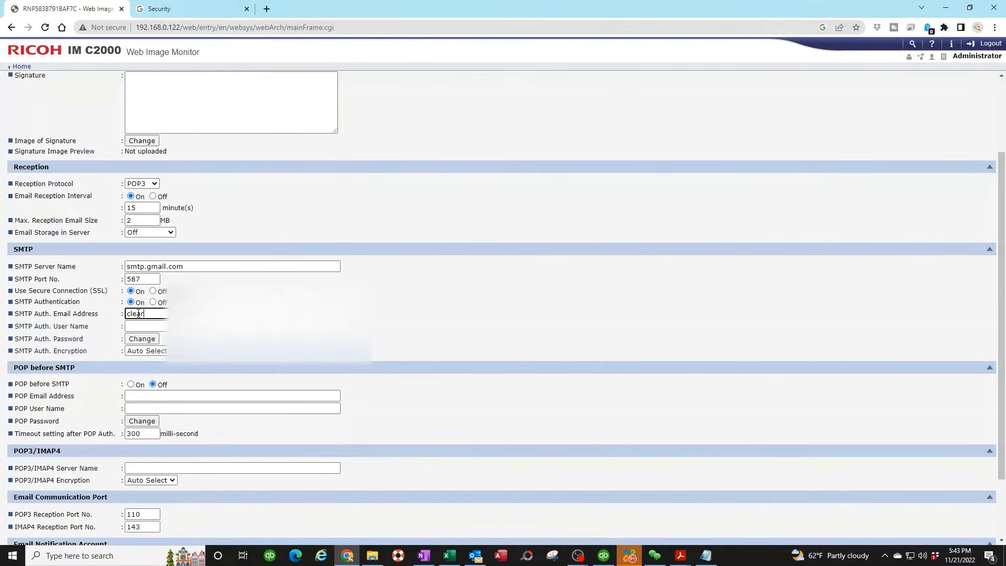
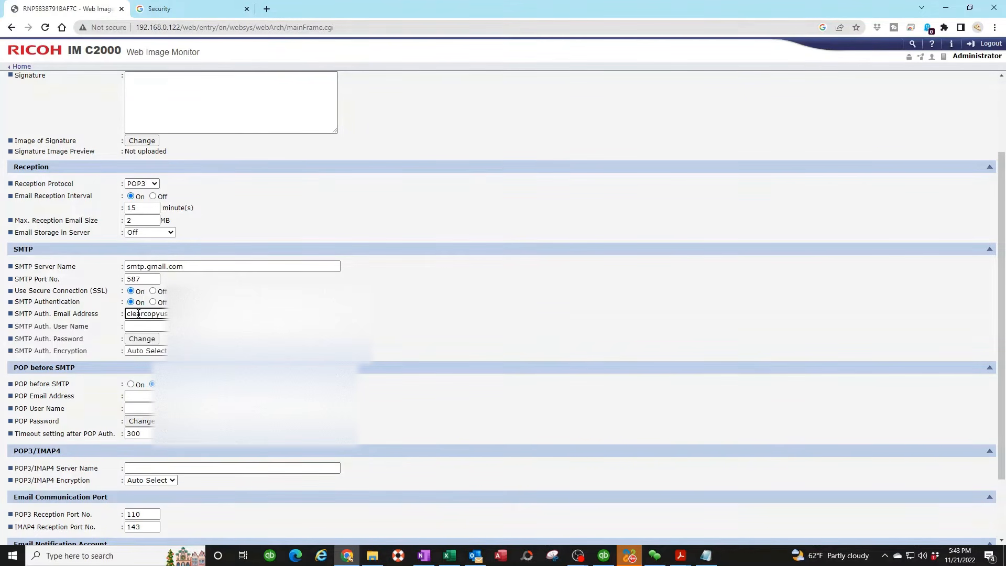
scroll(138, 313, "up", 2)
scroll(142, 419, "down", 2)
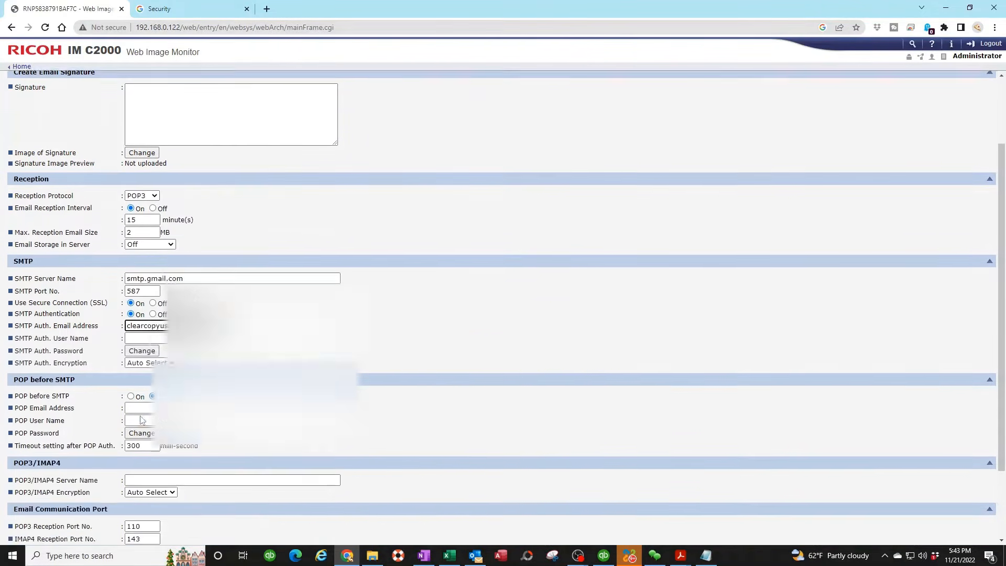
left_click_drag(216, 314, 30, 304)
key("ctrl+c")
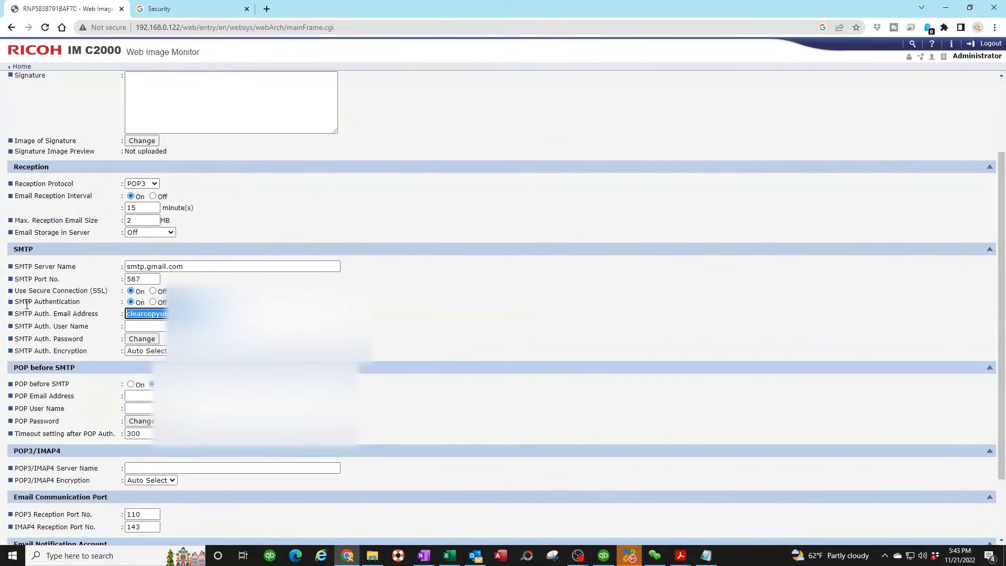
left_click(141, 326)
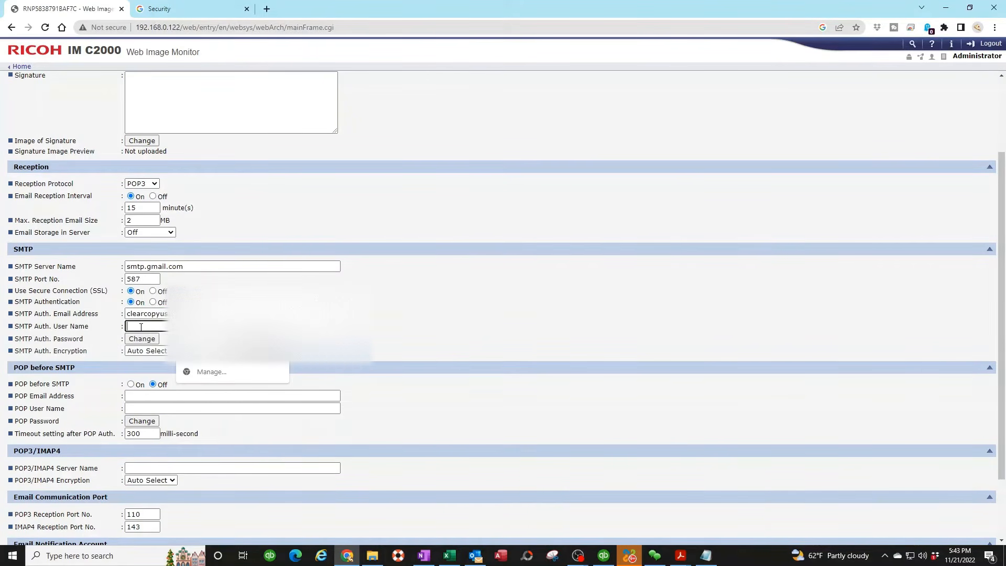
key("ctrl+v")
left_click(144, 341)
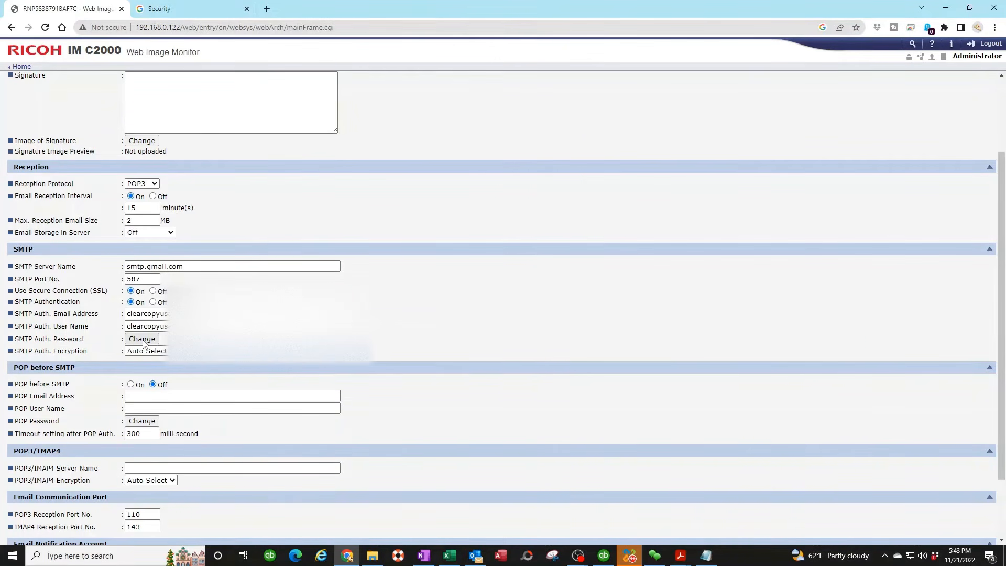
left_click(142, 339)
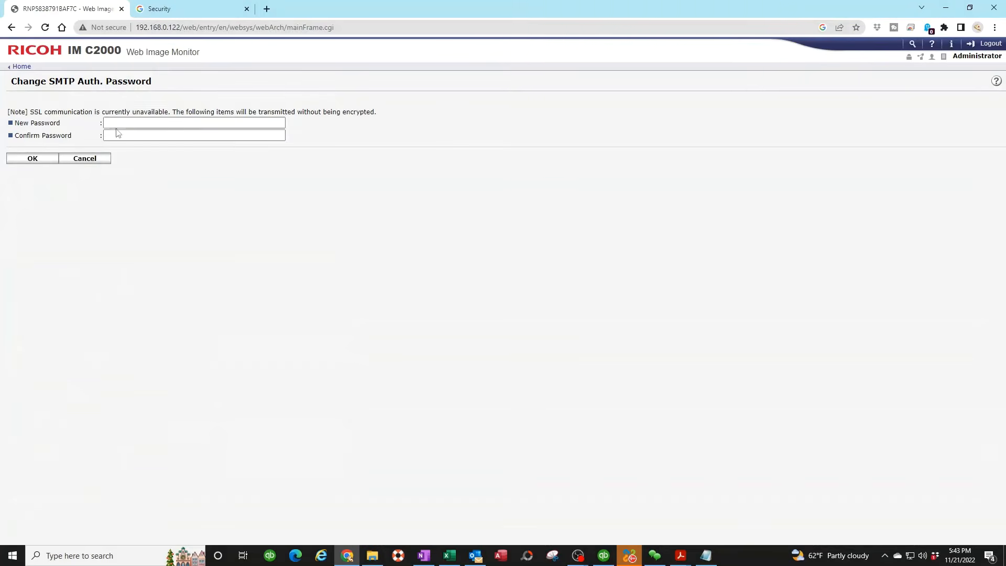
Copy the saved app password from Notepad.
left_click(705, 555)
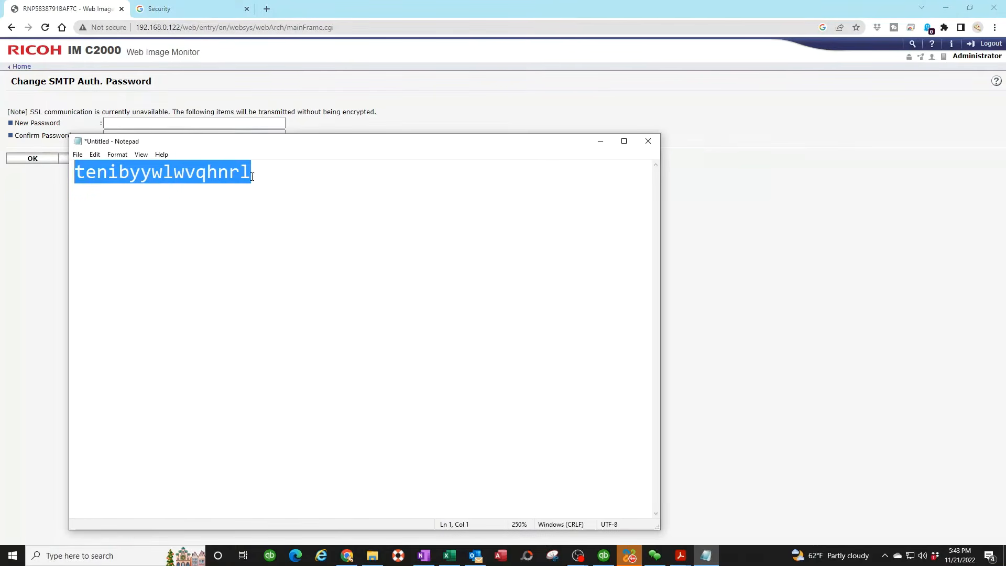
left_click_drag(252, 177, 74, 180)
right_click(139, 174)
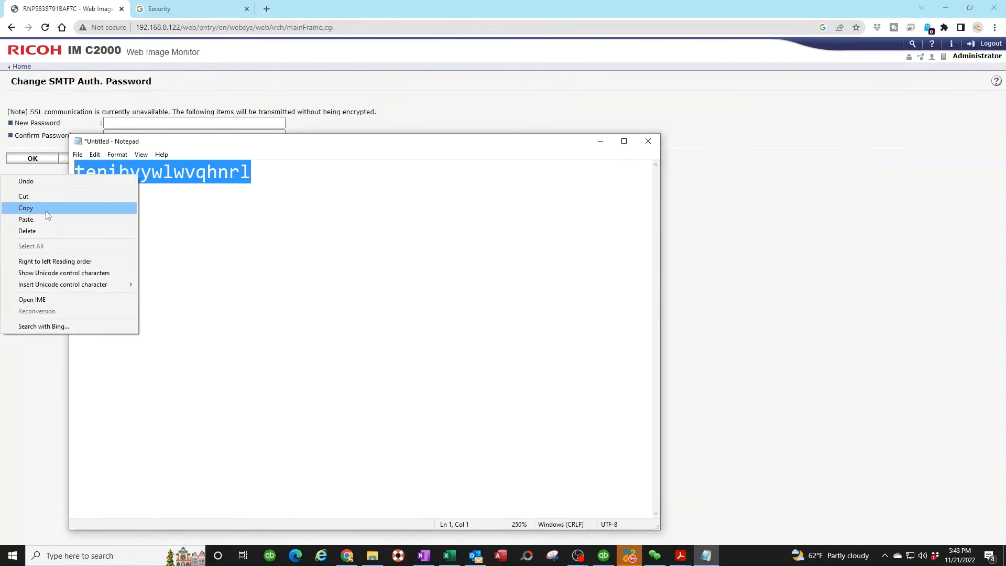
left_click(63, 206)
left_click(601, 140)
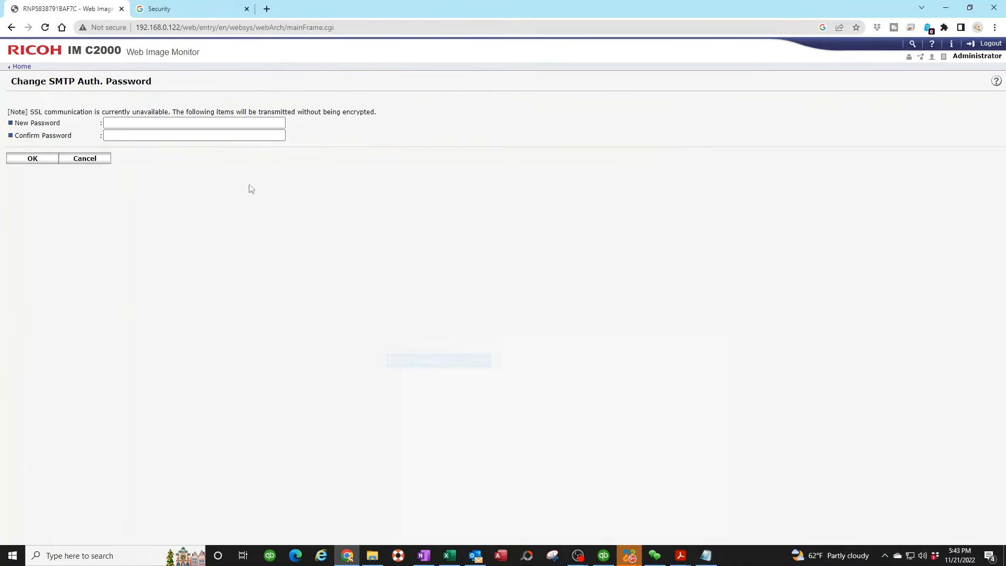
Paste the app password into New and Confirm Password, submit, and decline Chrome's save offer.
left_click(136, 128)
key("ctrl+v")
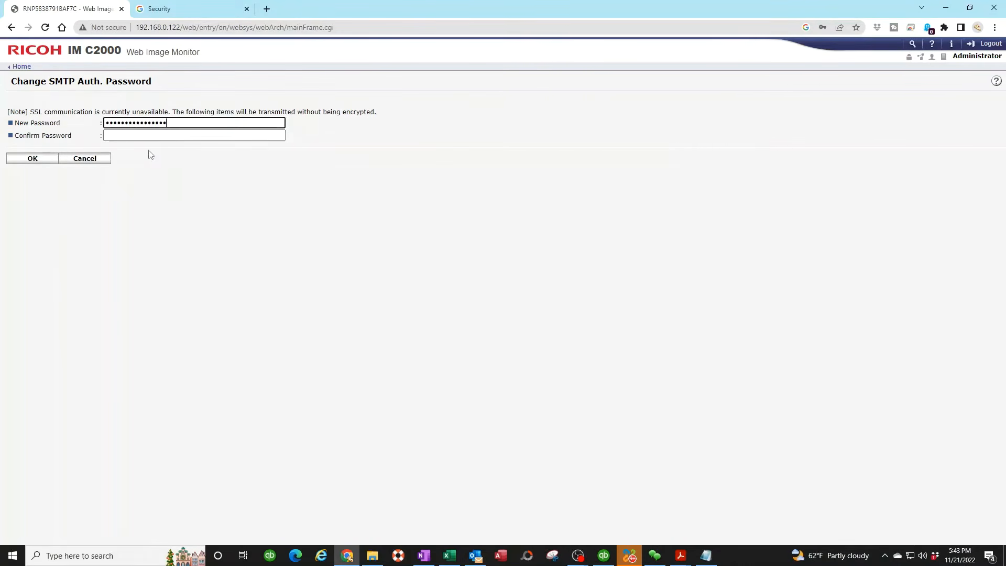
left_click(124, 135)
key("ctrl+v")
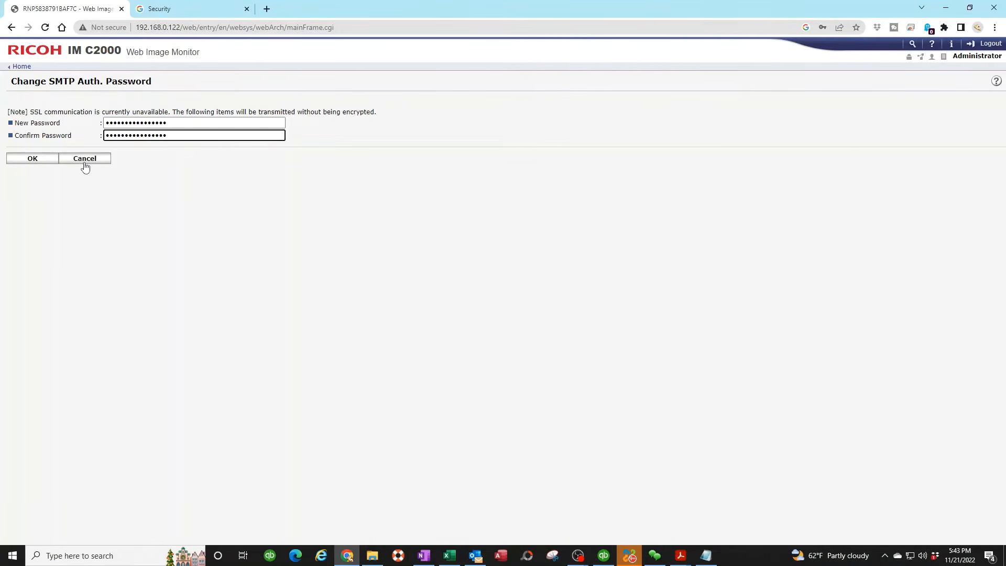
left_click(32, 159)
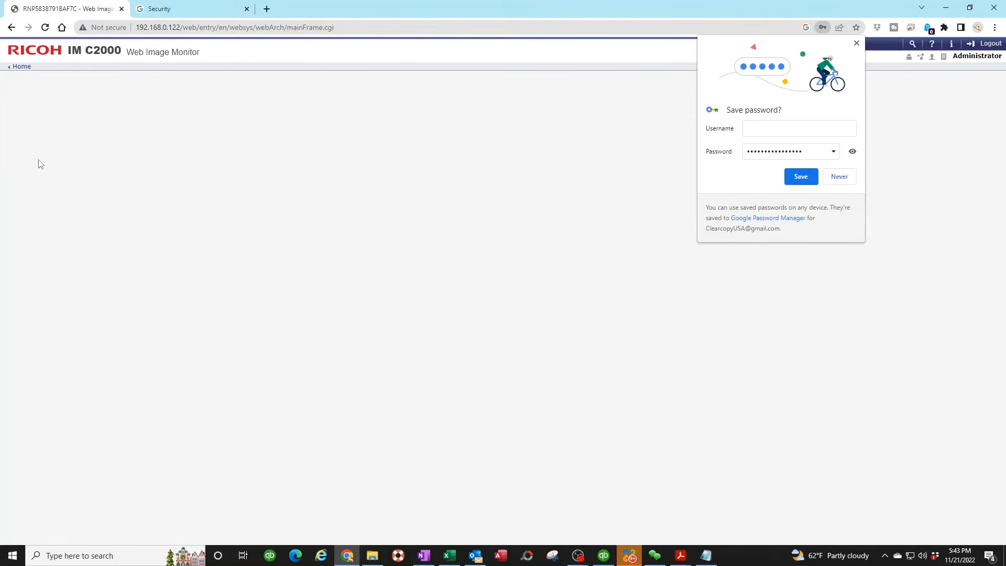
left_click(857, 43)
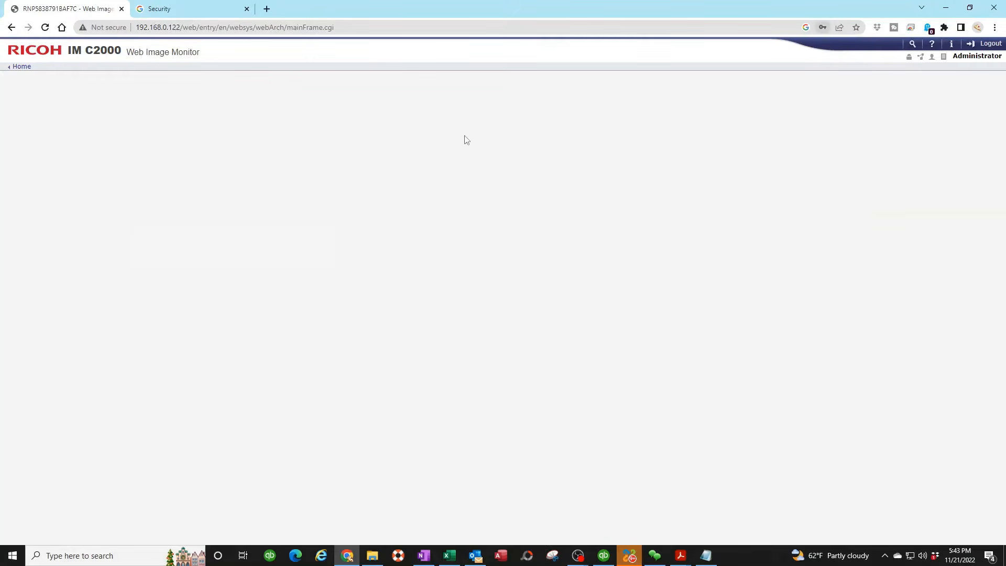
Return to the top page and open Device Management > Address Book, showing 0 users.
scroll(246, 263, "down", 3)
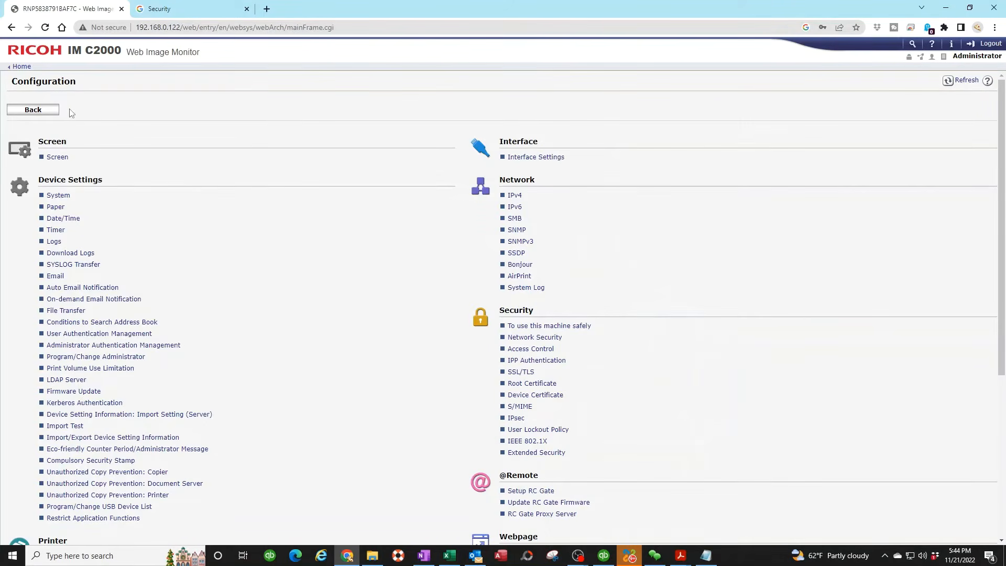
left_click(41, 114)
mouse_move(41, 113)
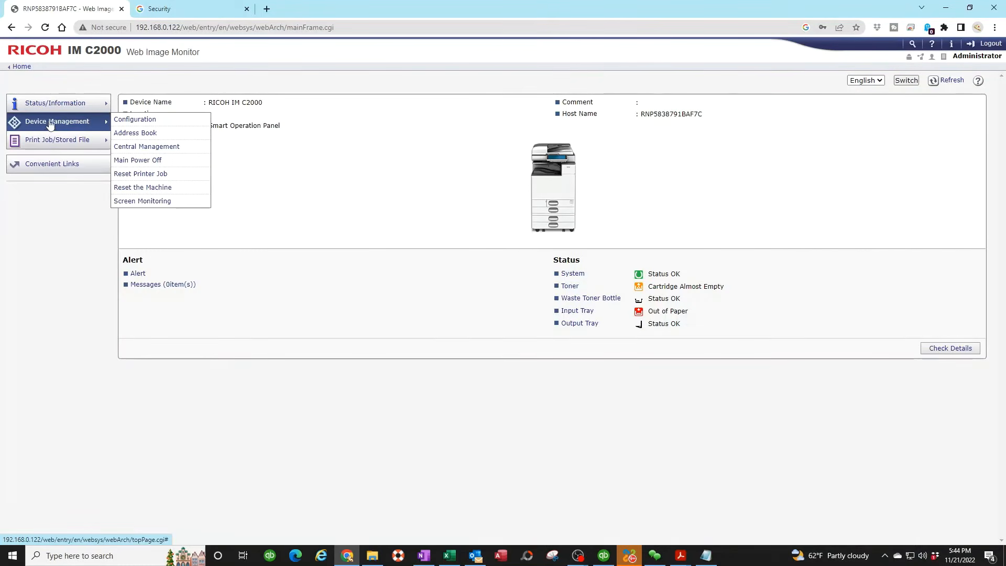
left_click(137, 134)
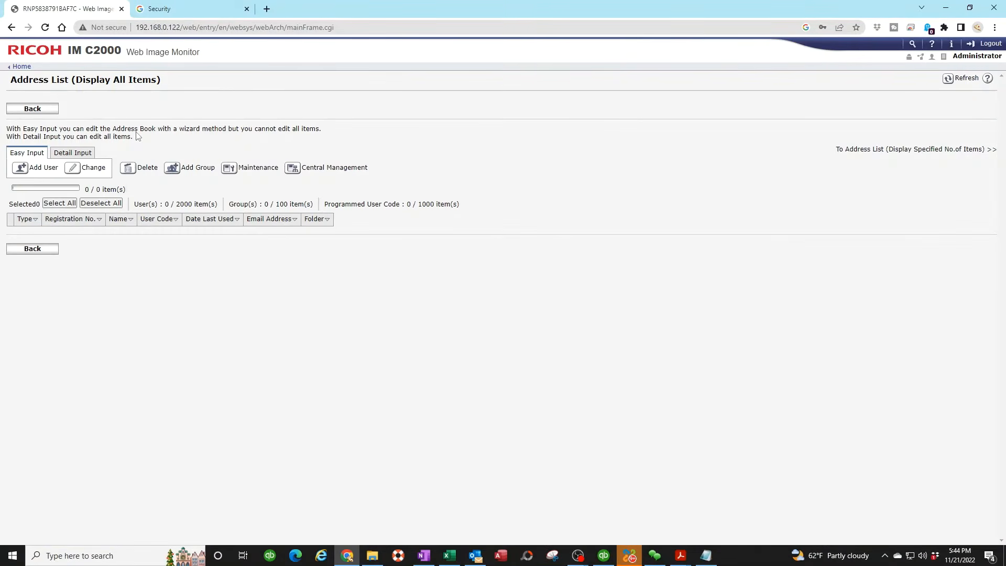
Start a new address-book user with Email Destination selected.
left_click(40, 168)
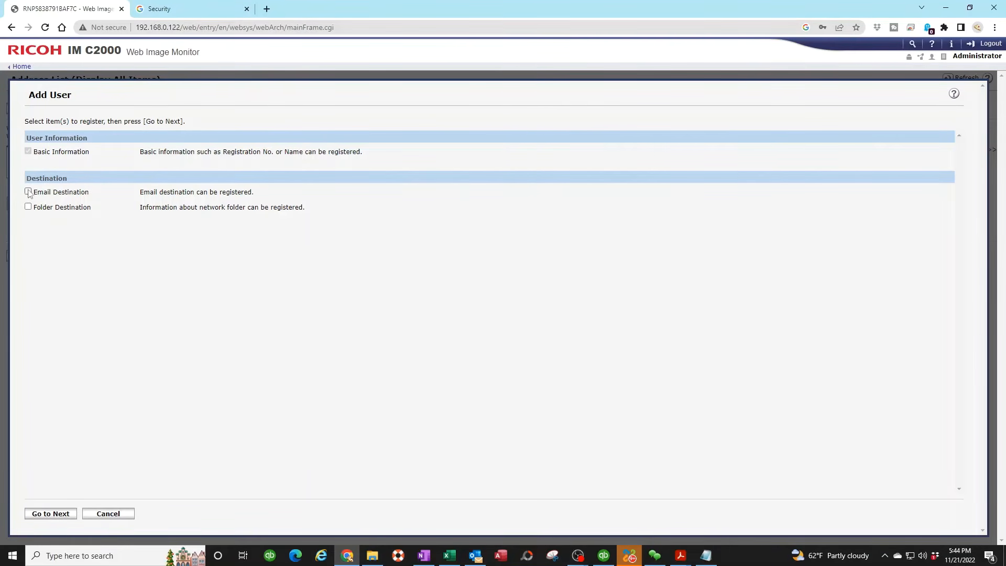
left_click(29, 191)
left_click(62, 519)
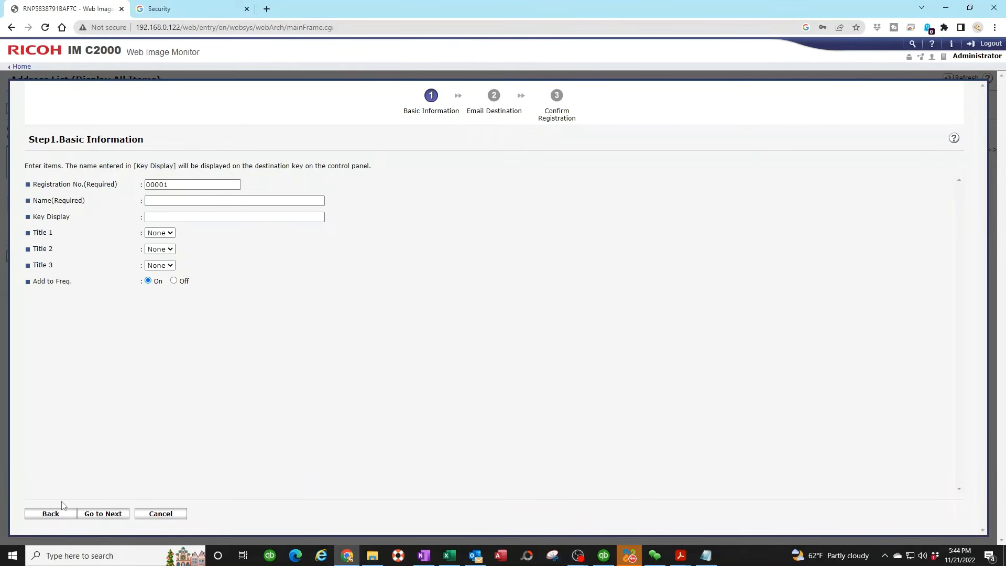
Enter Name 'test' and Key Display 'test email' for the new user, then continue.
left_click(160, 201)
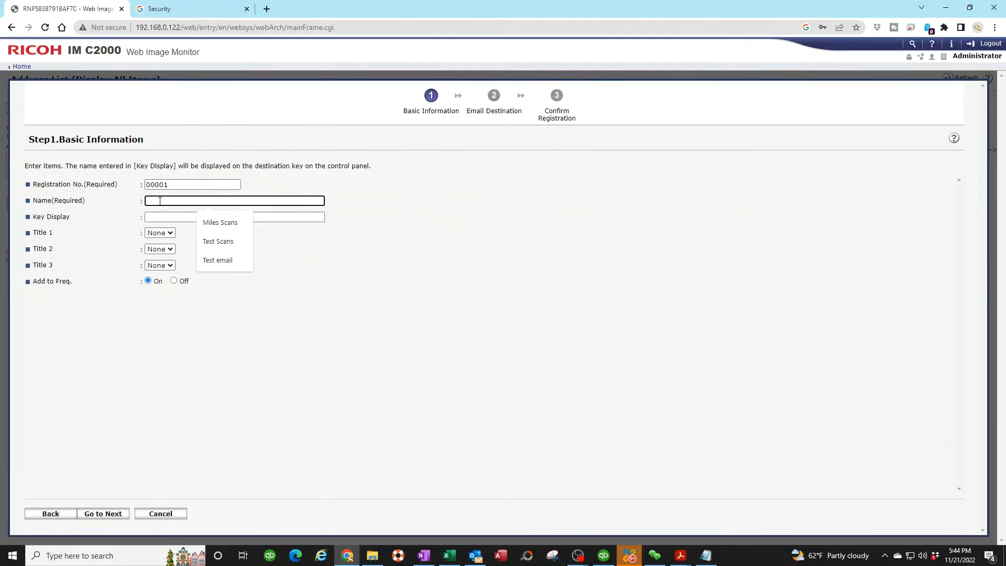
type("test")
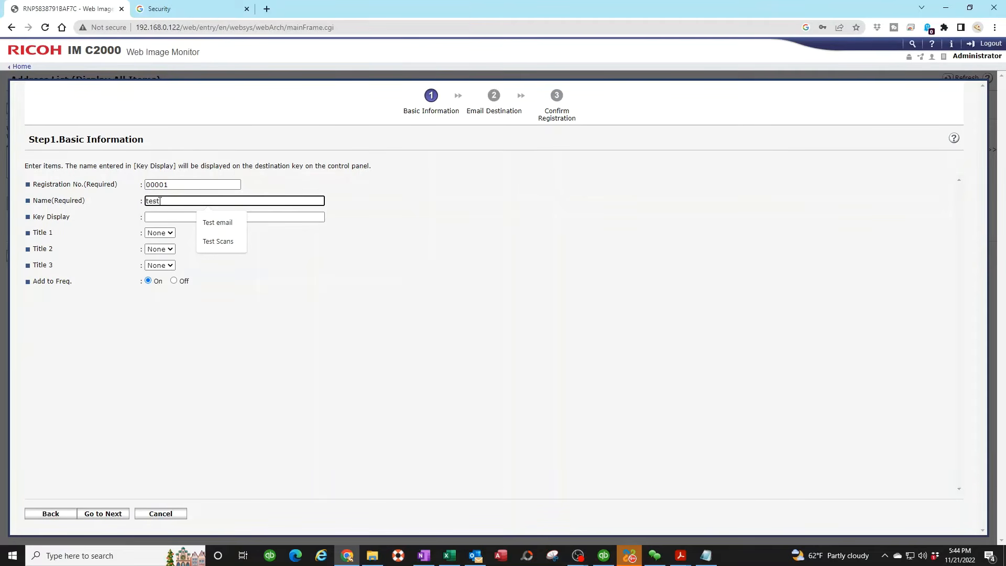
left_click(164, 216)
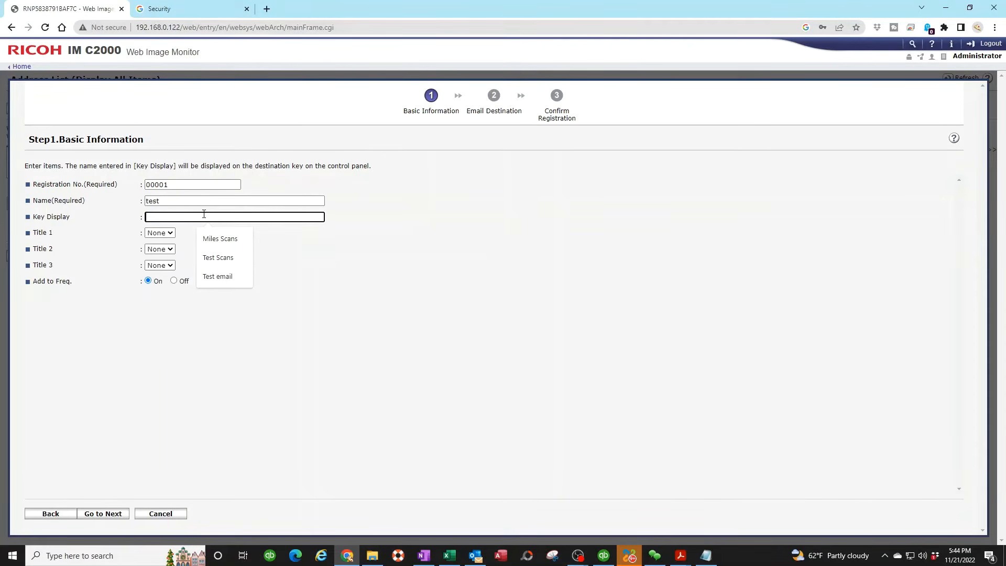
type("test")
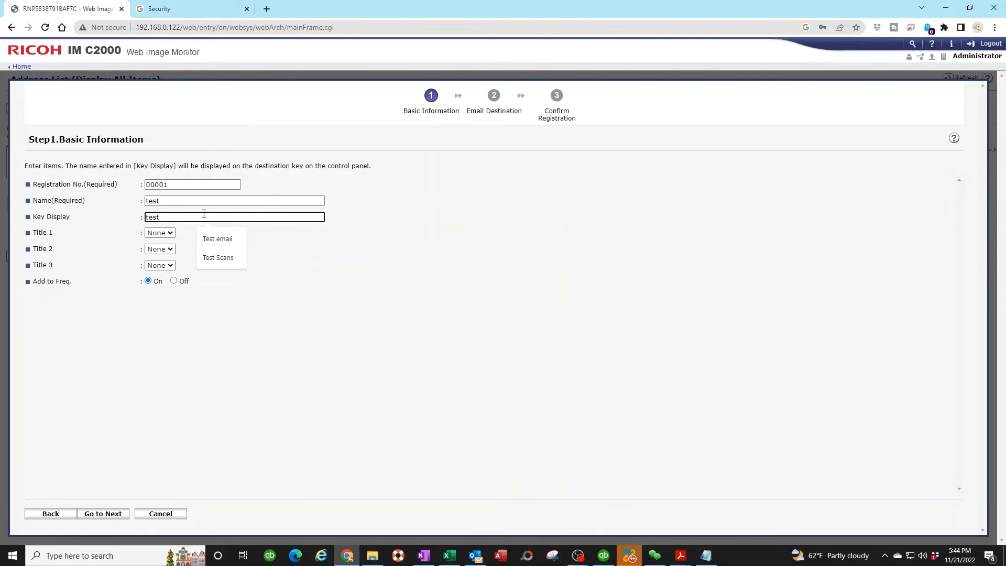
type(" email")
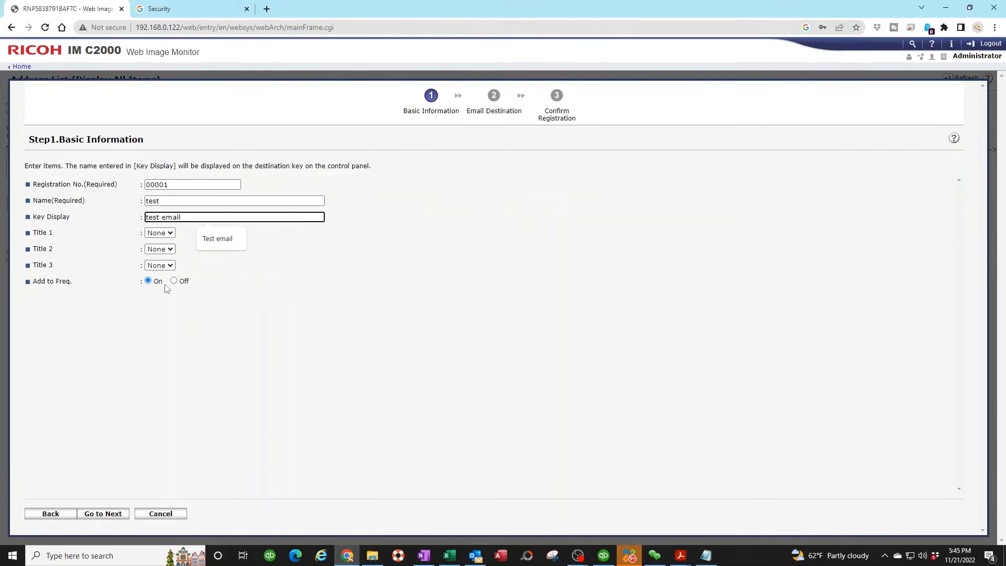
left_click(114, 517)
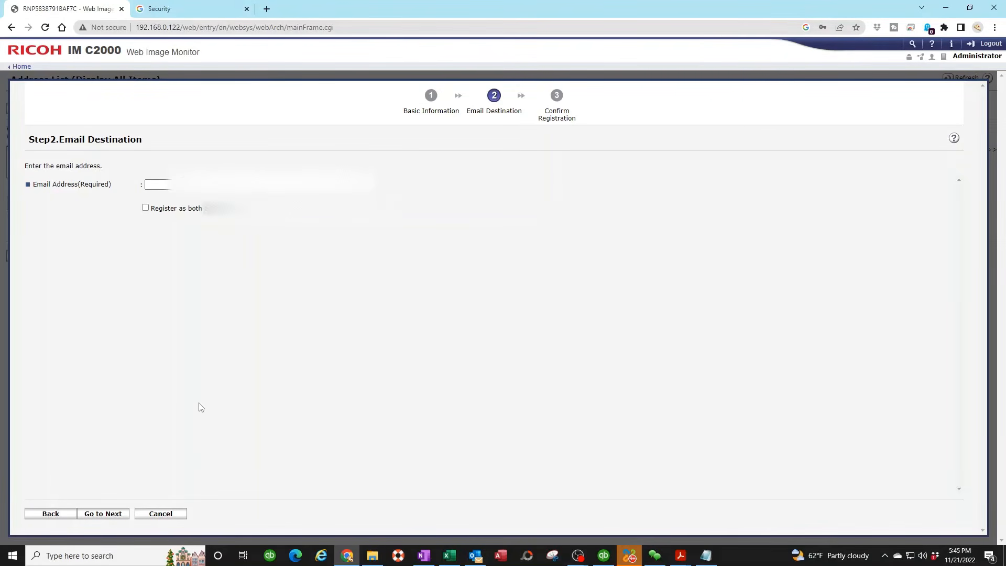
Autofill the entry's email address, register it as destination and sender, and save the entry.
left_click(162, 184)
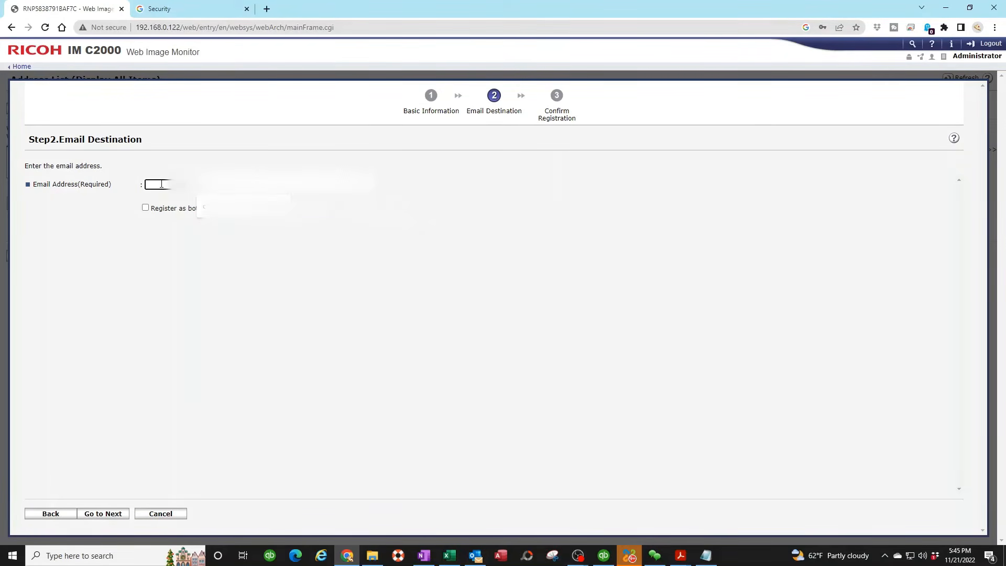
left_click(220, 198)
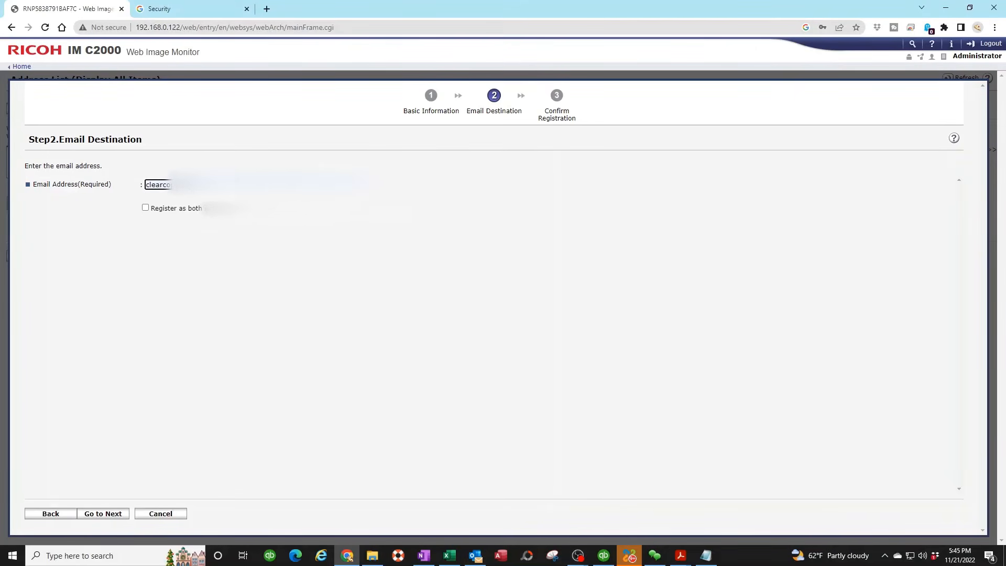
left_click(145, 208)
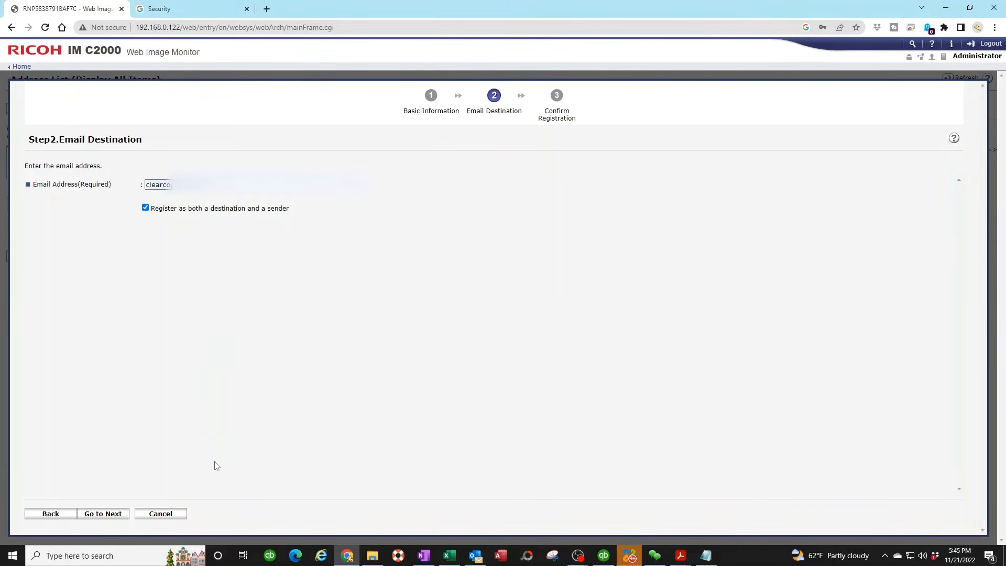
left_click(105, 513)
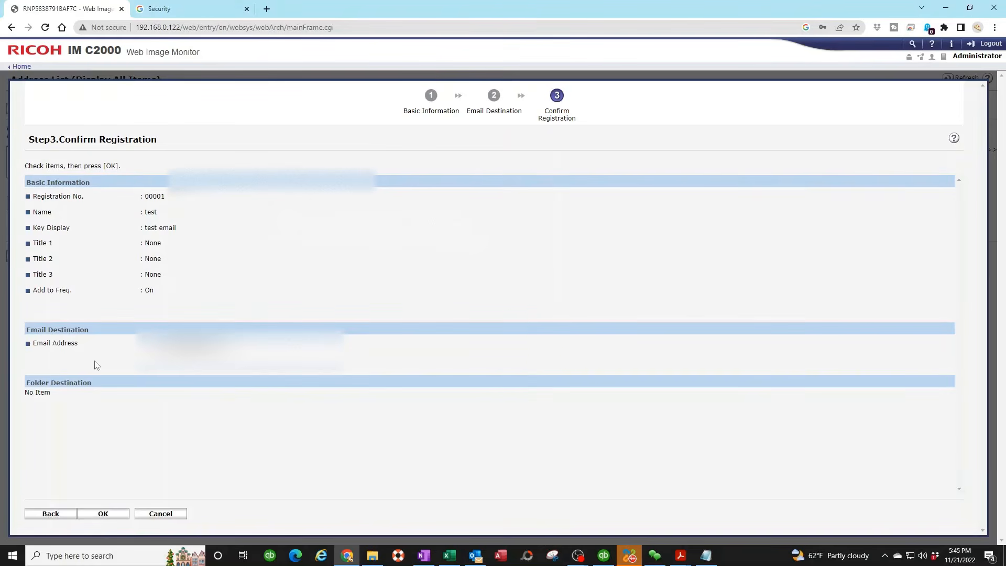
left_click(117, 513)
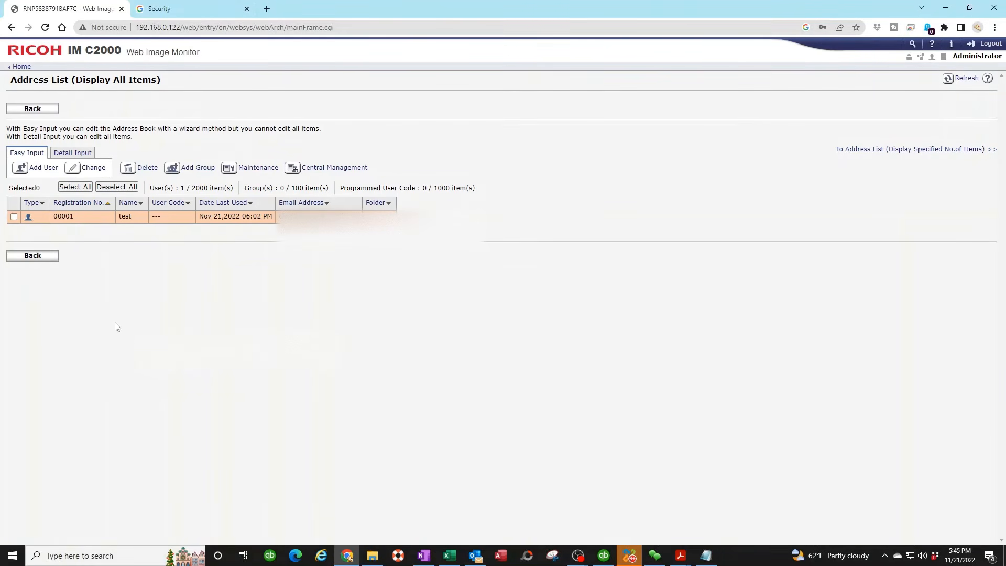